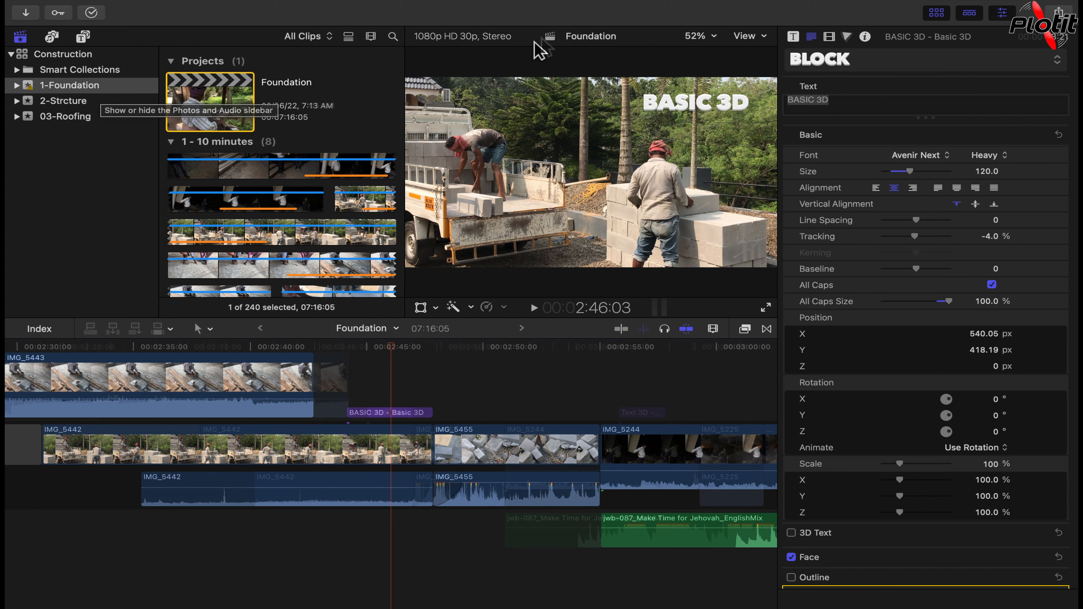
Step: Add default cross dissolve transitions to both ends of clip IMG_5442, and check each transition in turn
key(super+minus)
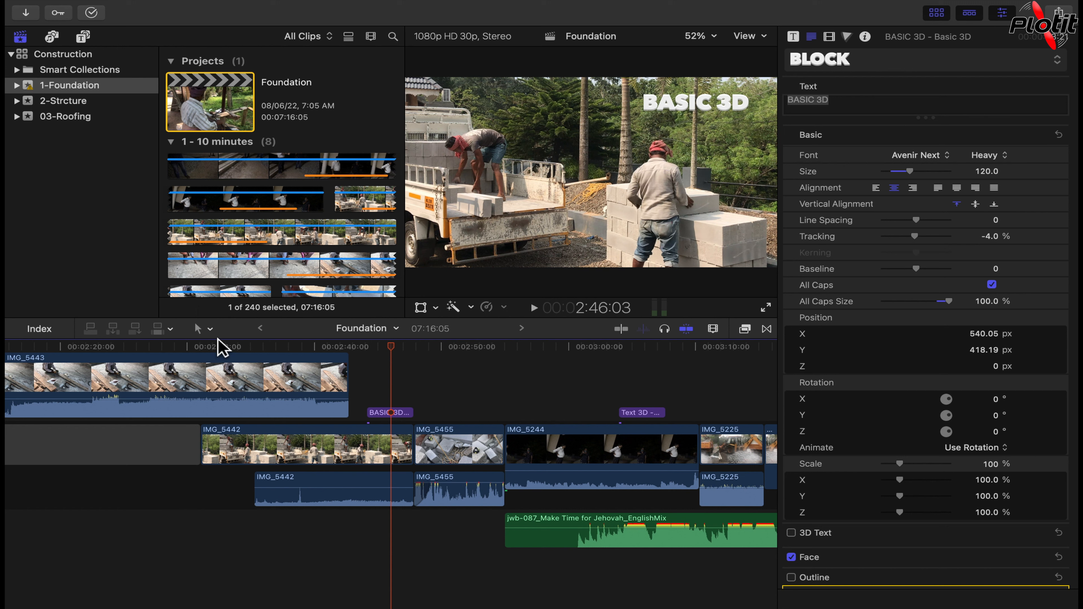
click(210, 329)
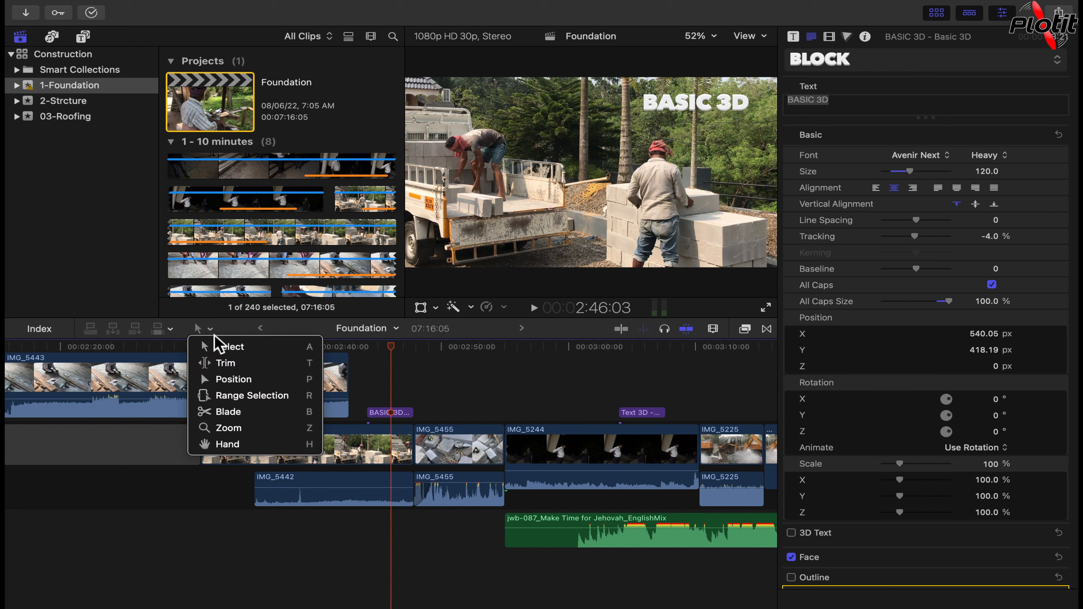
click(250, 353)
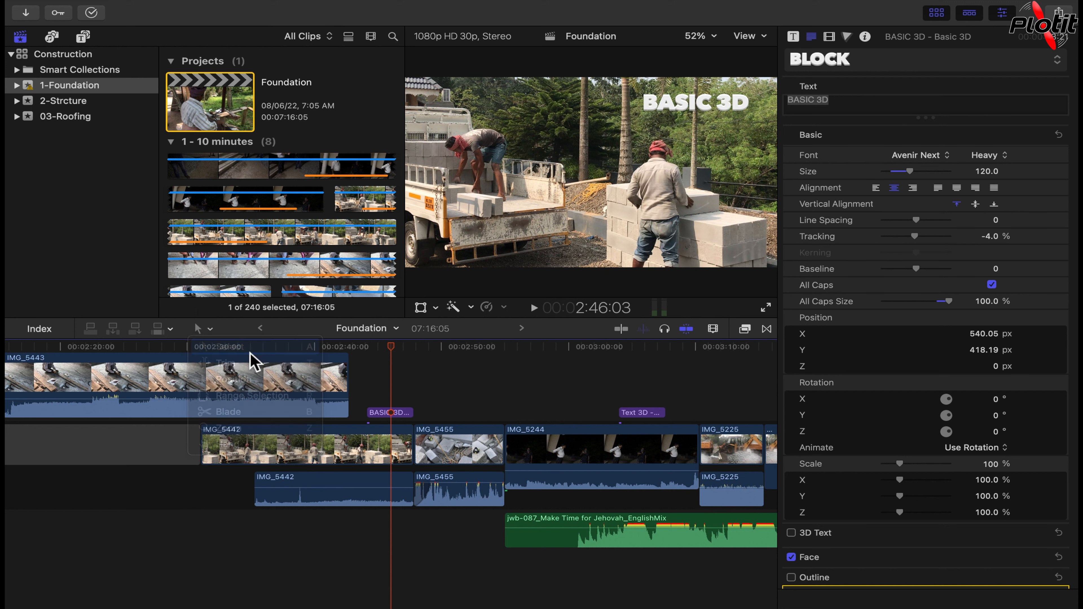
click(359, 459)
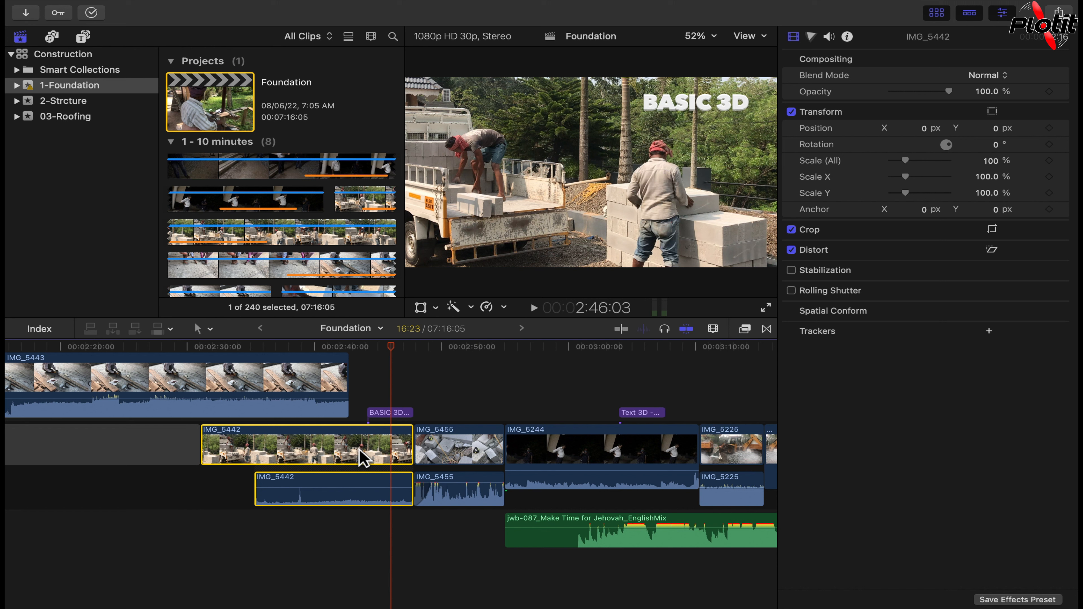
key(super+t)
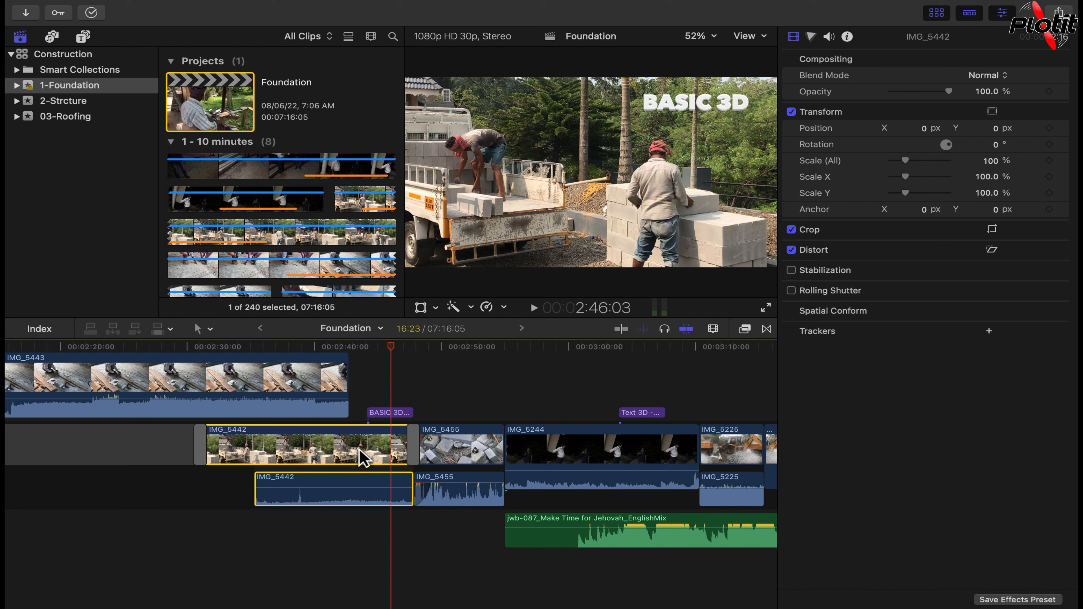
click(200, 445)
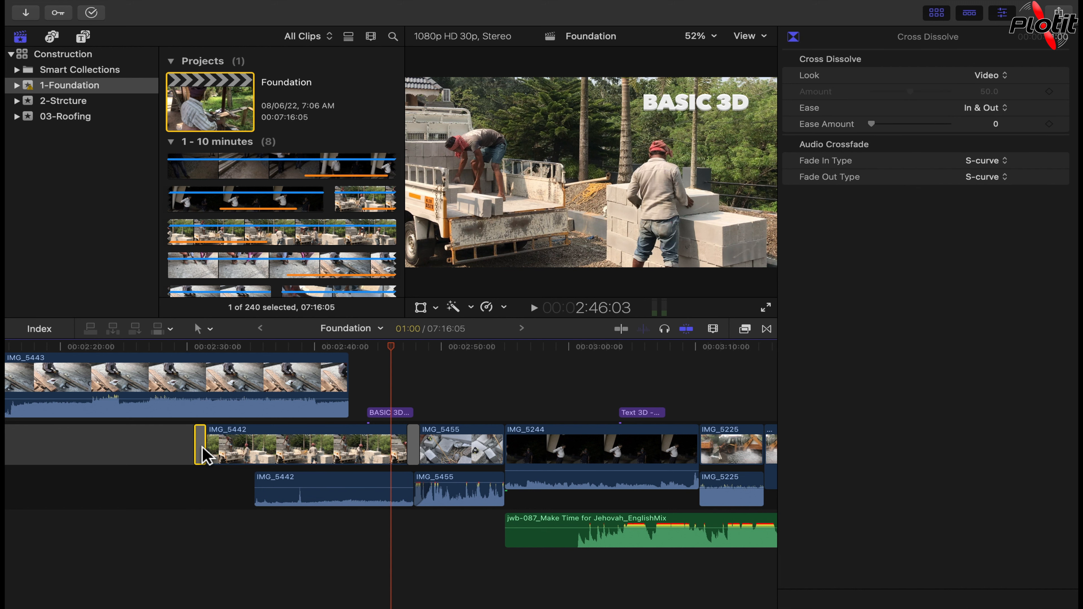
click(315, 454)
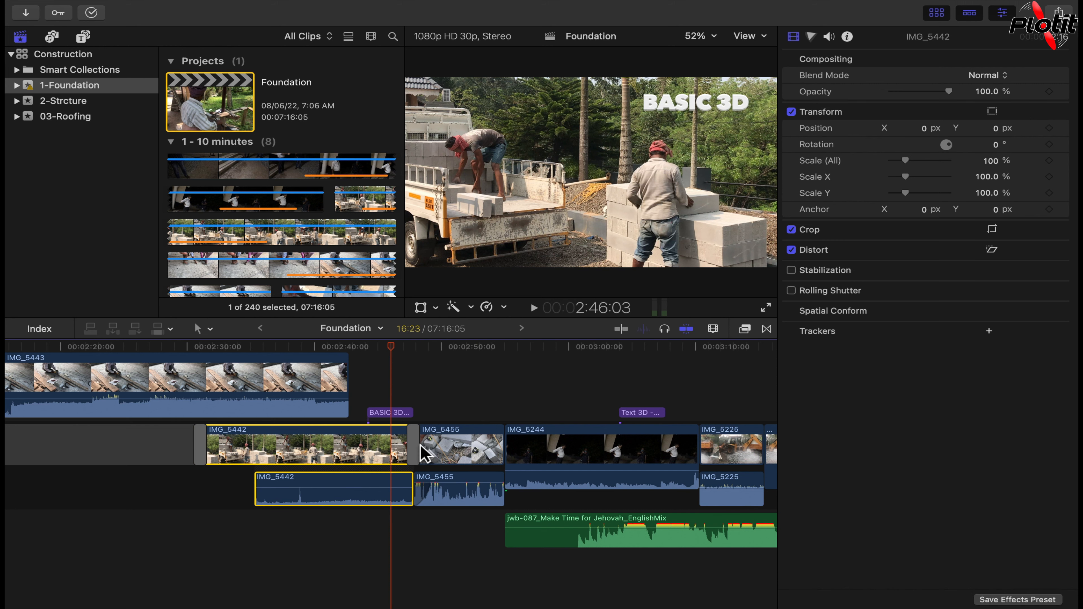
click(418, 443)
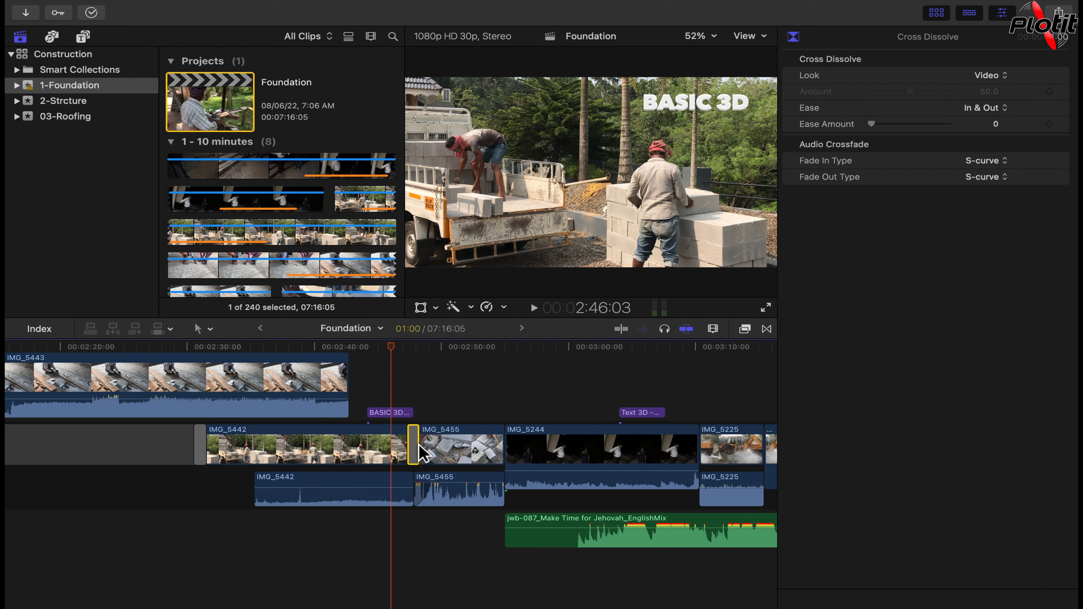
Step: Play back the timeline from the BASIC 3D title through the cross dissolve into IMG_5455
click(387, 536)
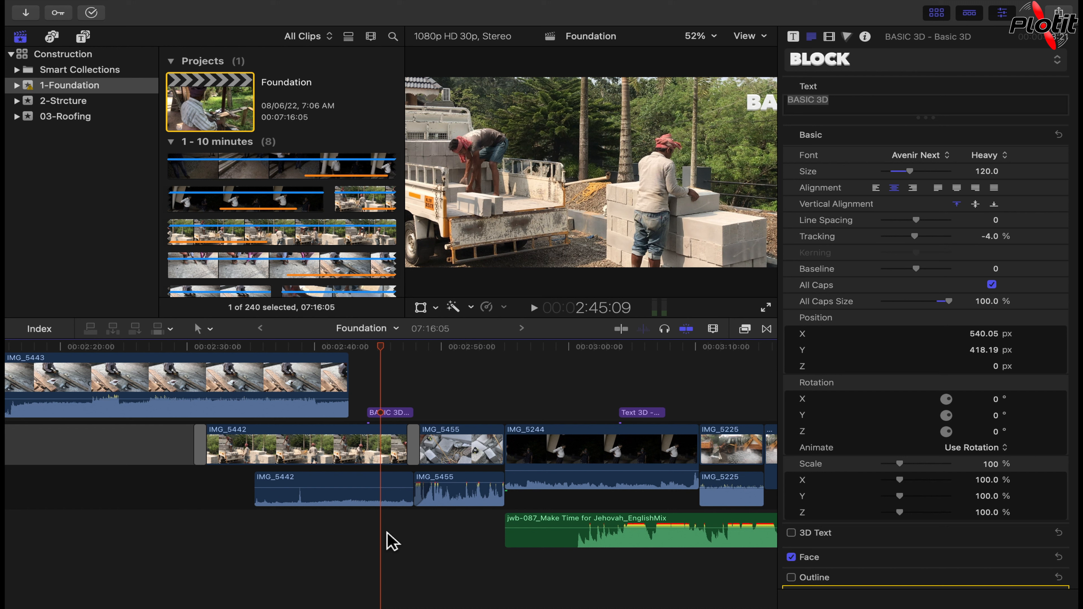
key(space)
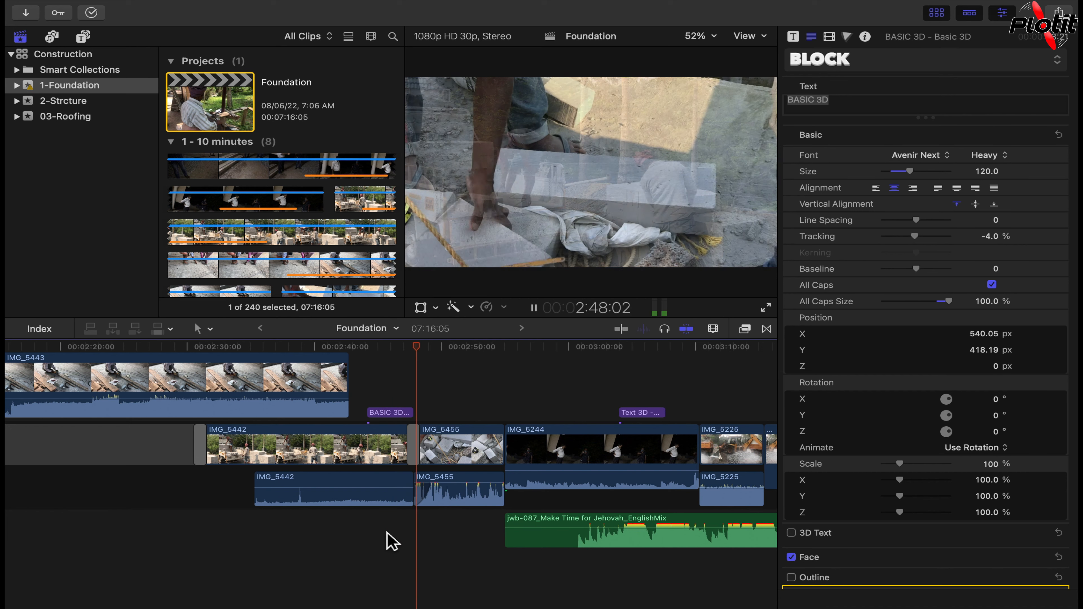
key(space)
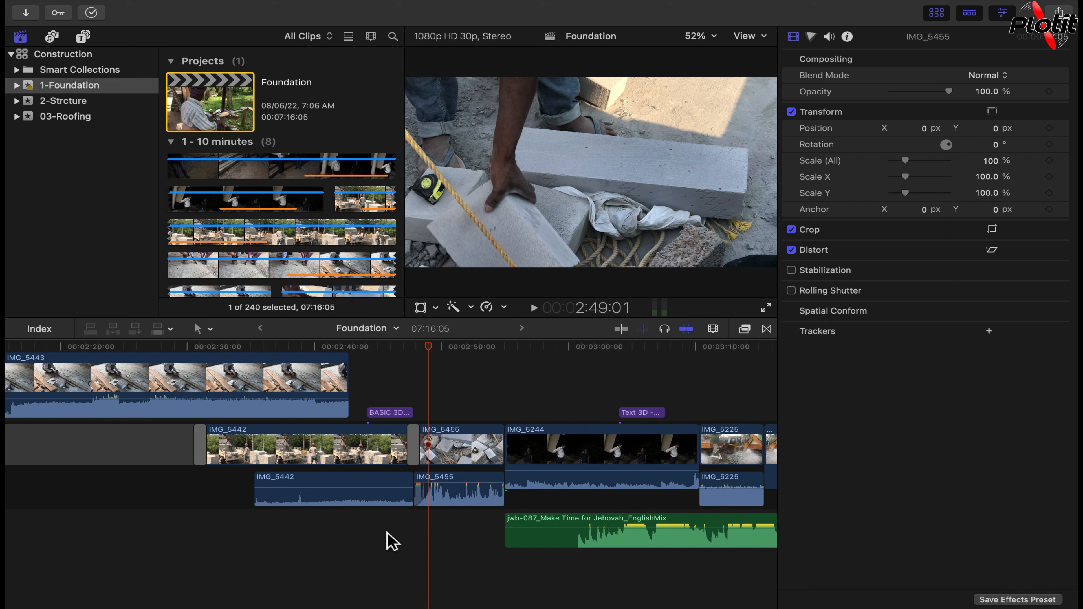
Step: Undo the cross dissolves on IMG_5442 and play back the plain cut into IMG_5455
key(super+z)
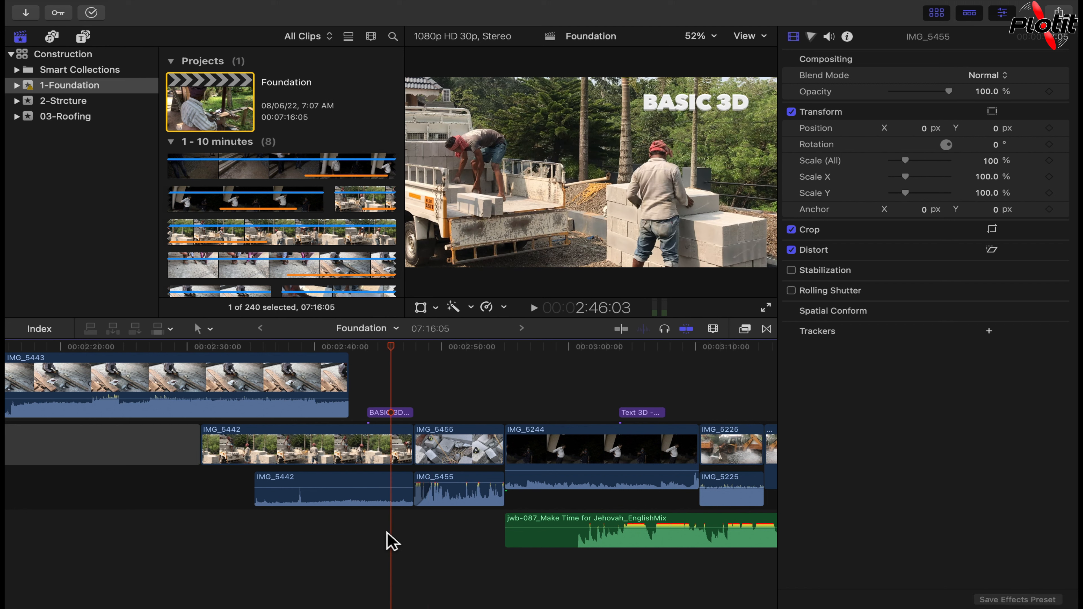
key(space)
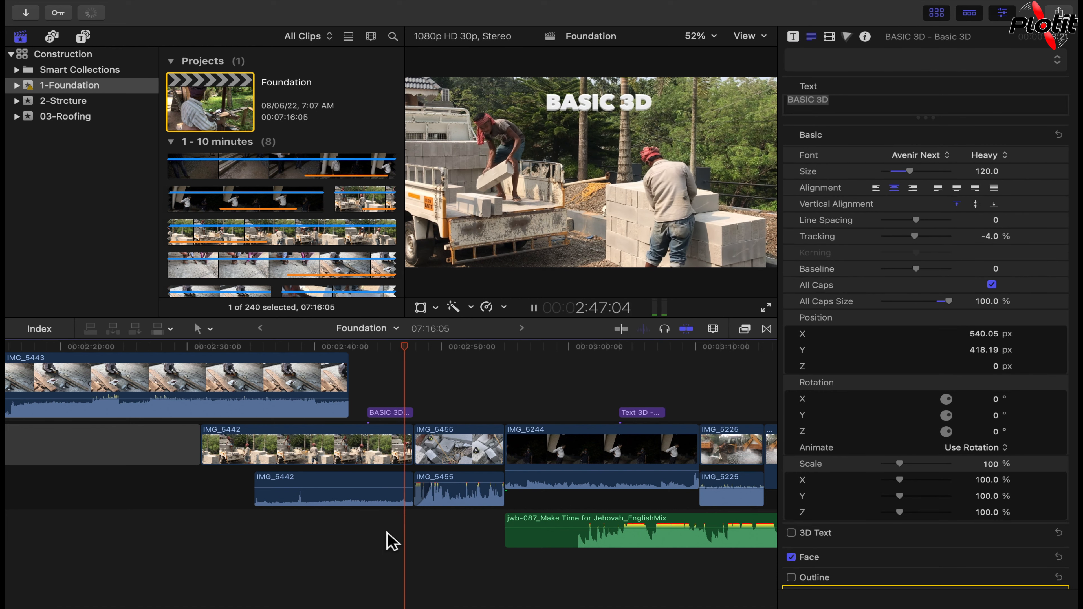
key(space)
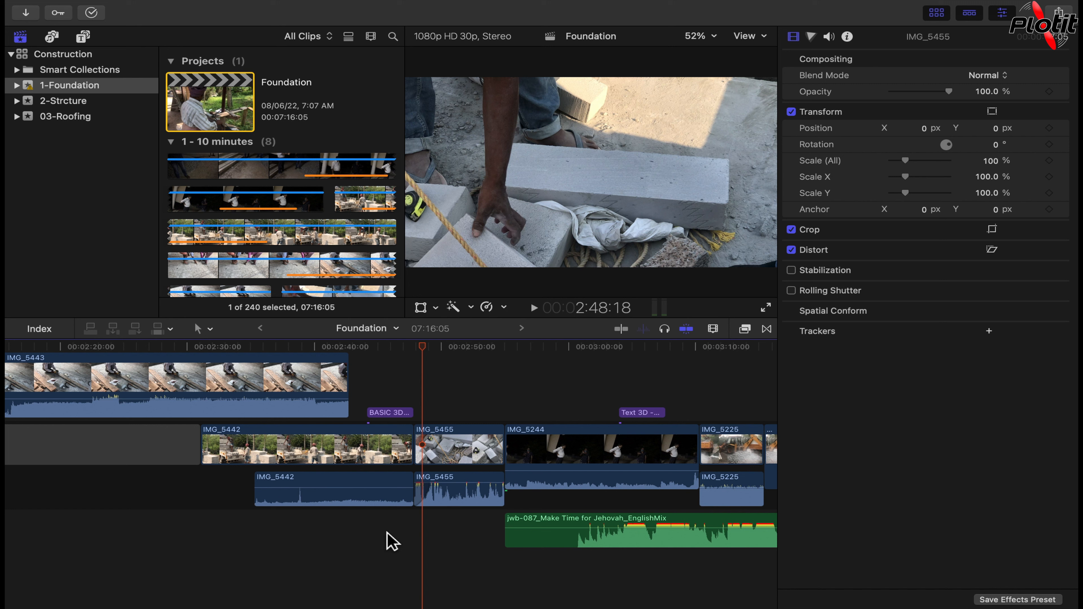
Step: Add a cross dissolve only at the edit point between IMG_5442 and IMG_5455
click(386, 460)
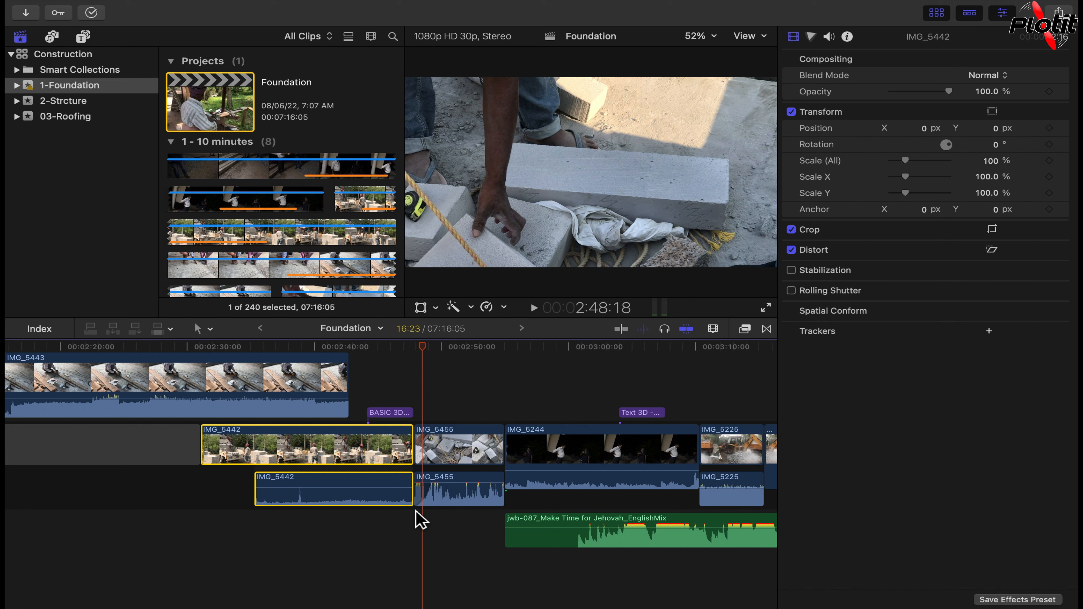
click(416, 535)
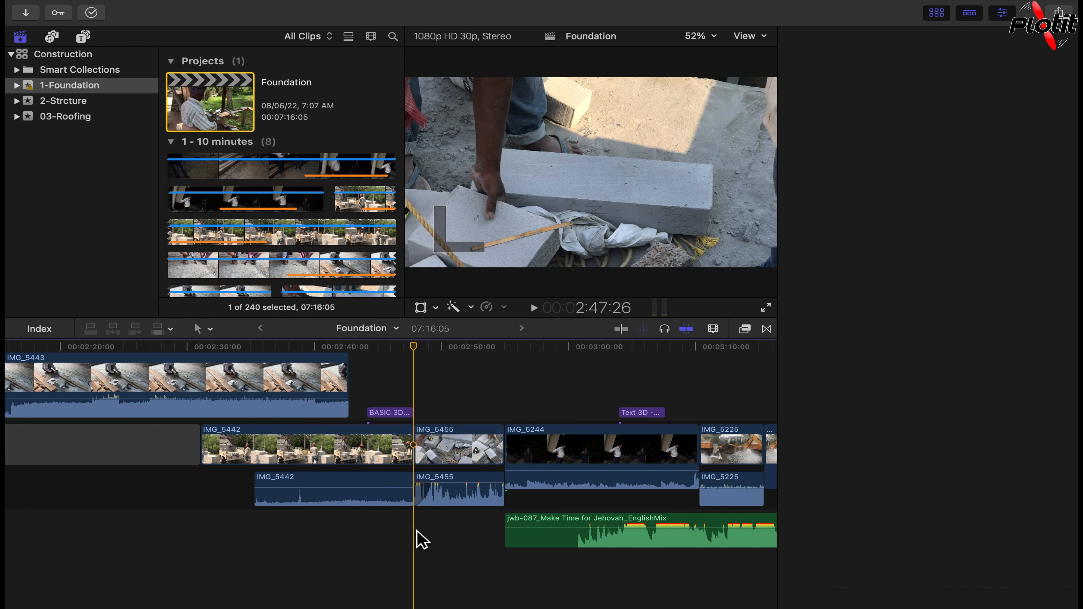
click(402, 462)
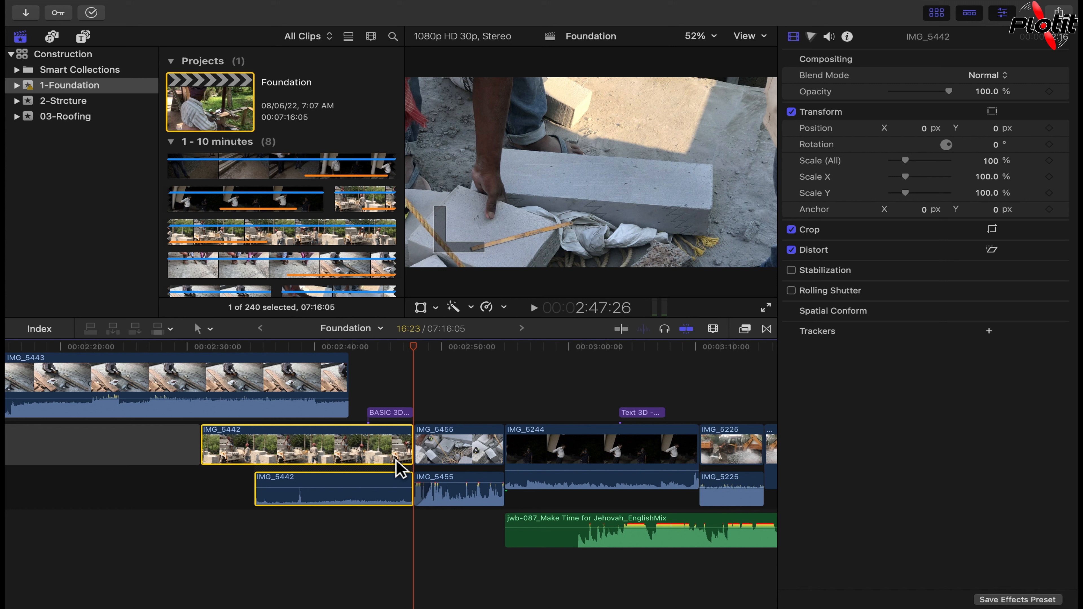
click(415, 446)
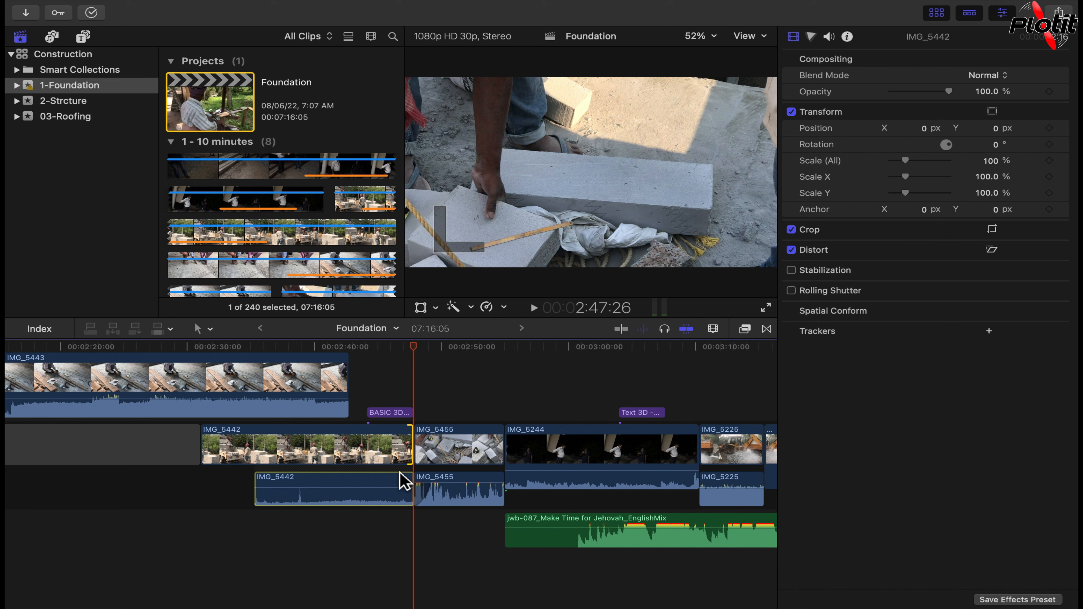
key(super+t)
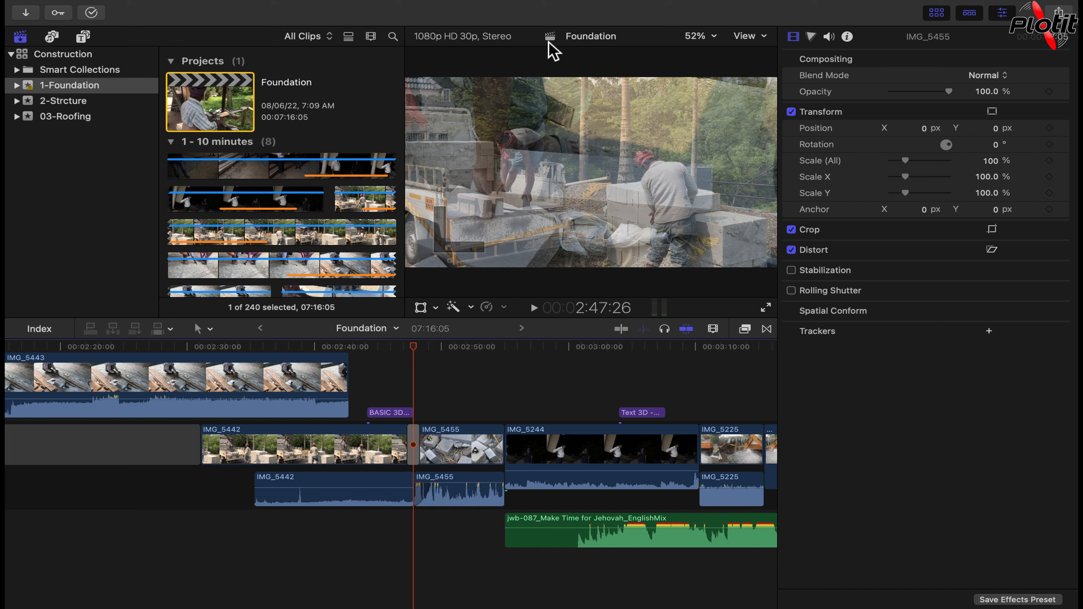
click(416, 441)
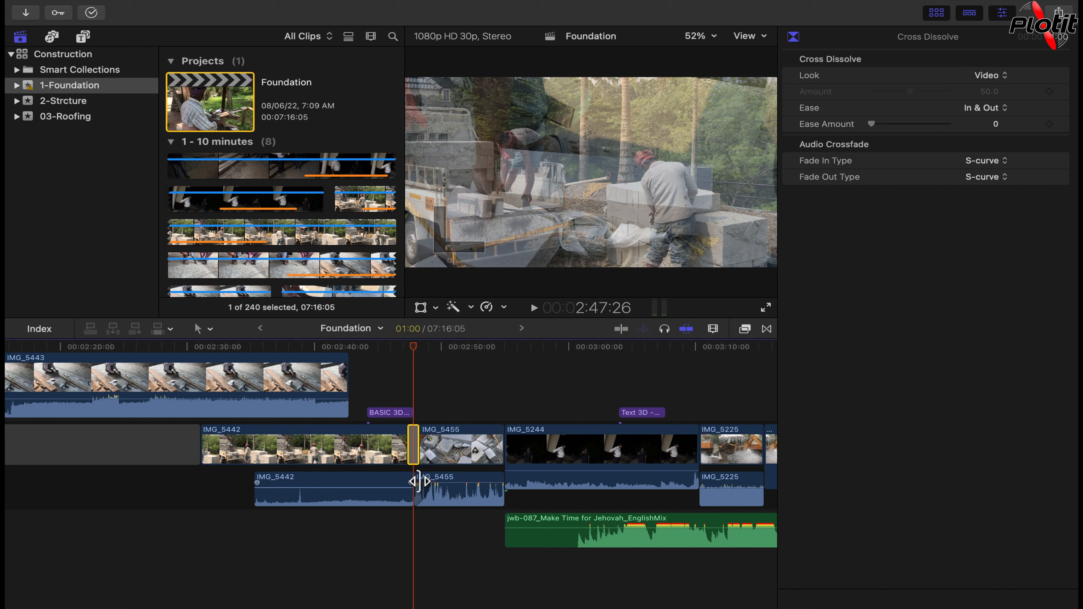
Step: Add a cross dissolve at the end of IMG_5455, and move it to the cut between IMG_5244 and IMG_5225
click(497, 455)
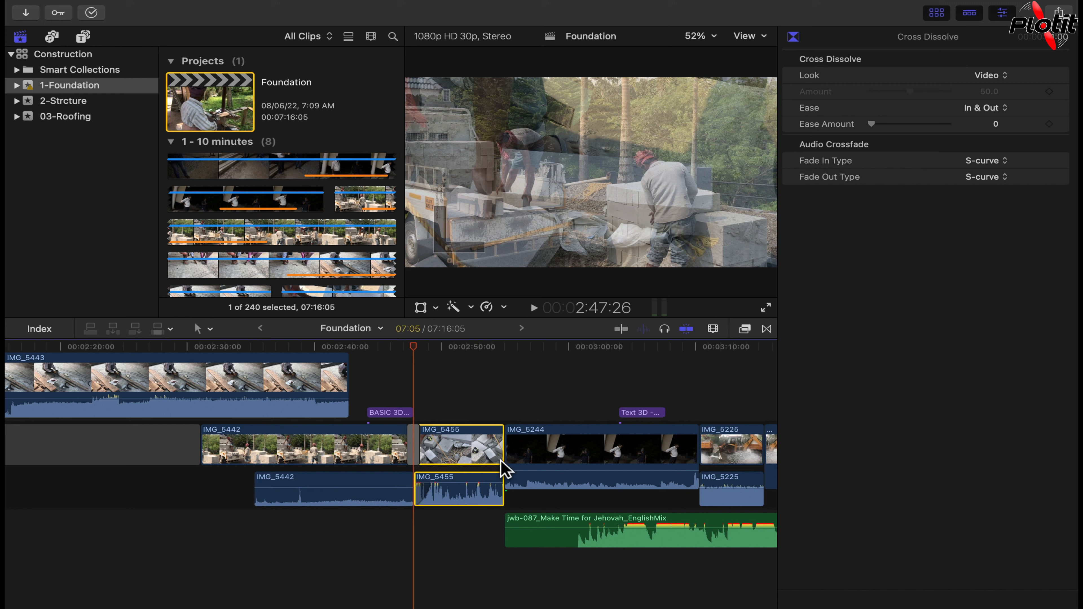
click(518, 450)
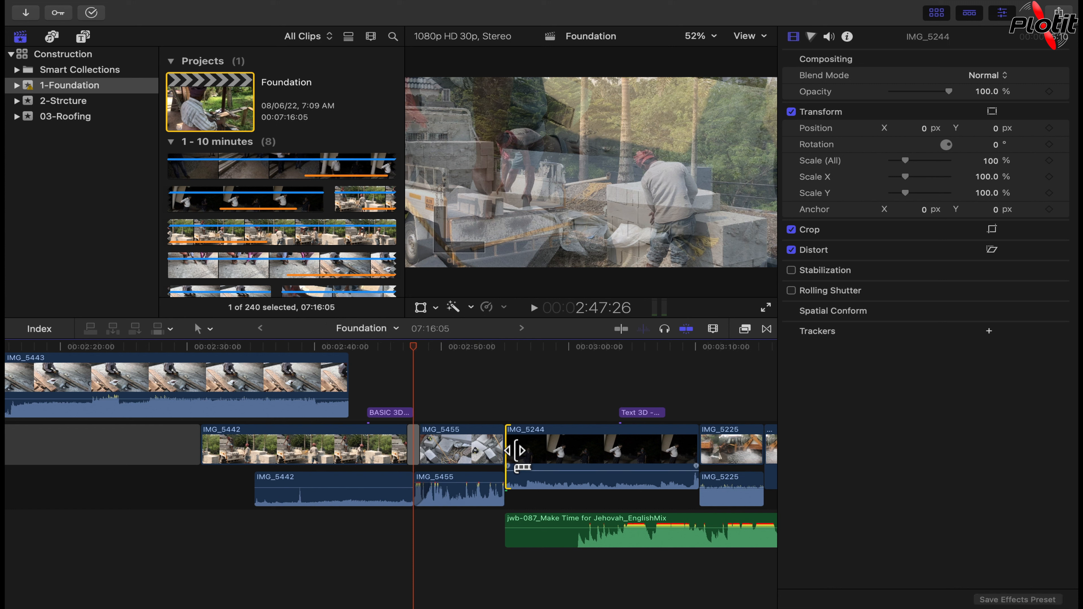
click(511, 450)
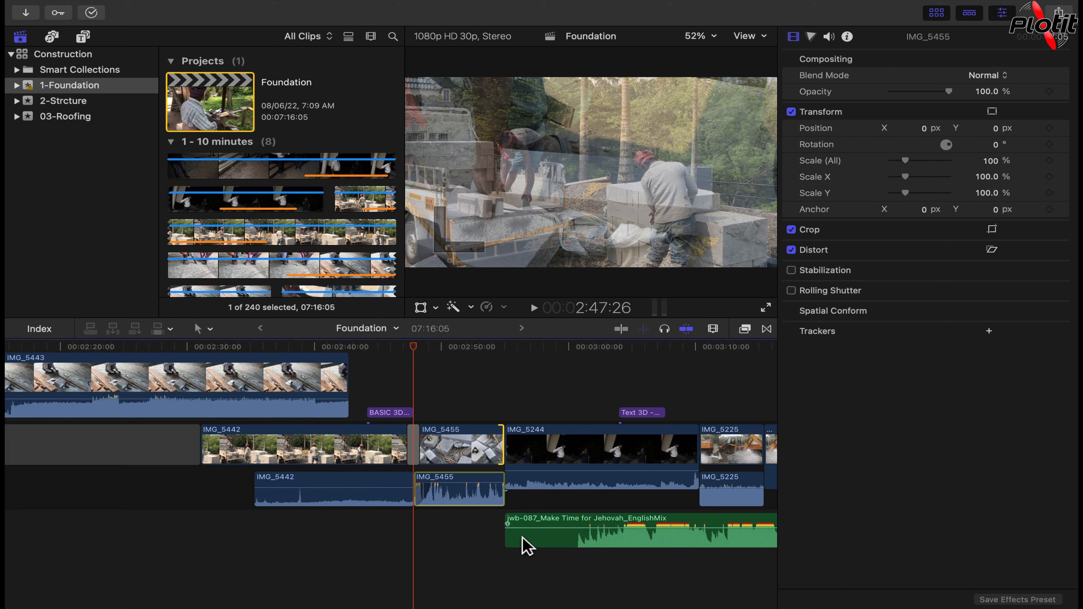
key(super+t)
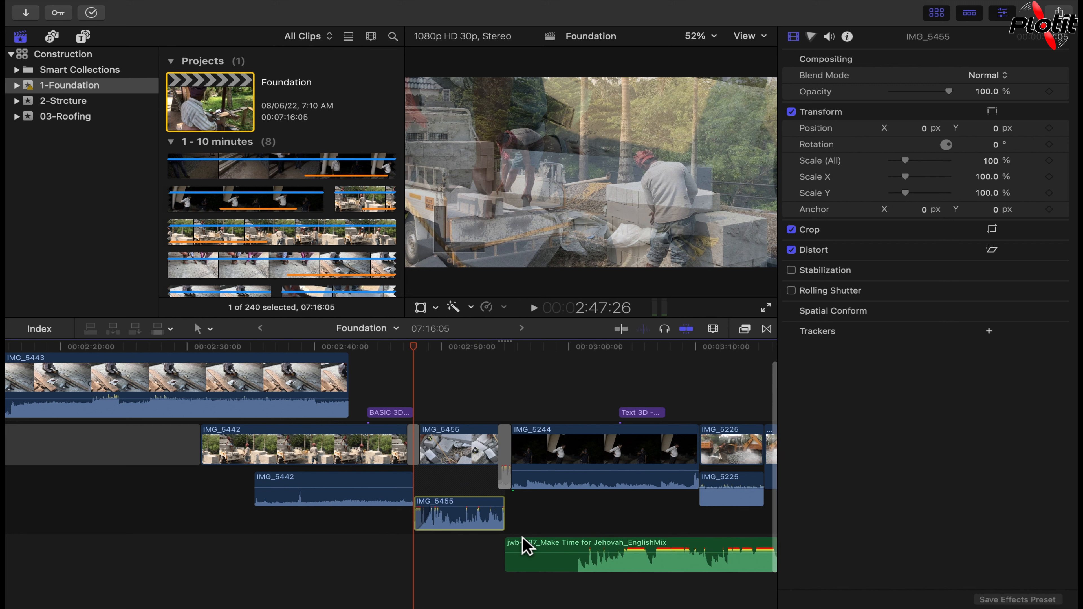
click(512, 456)
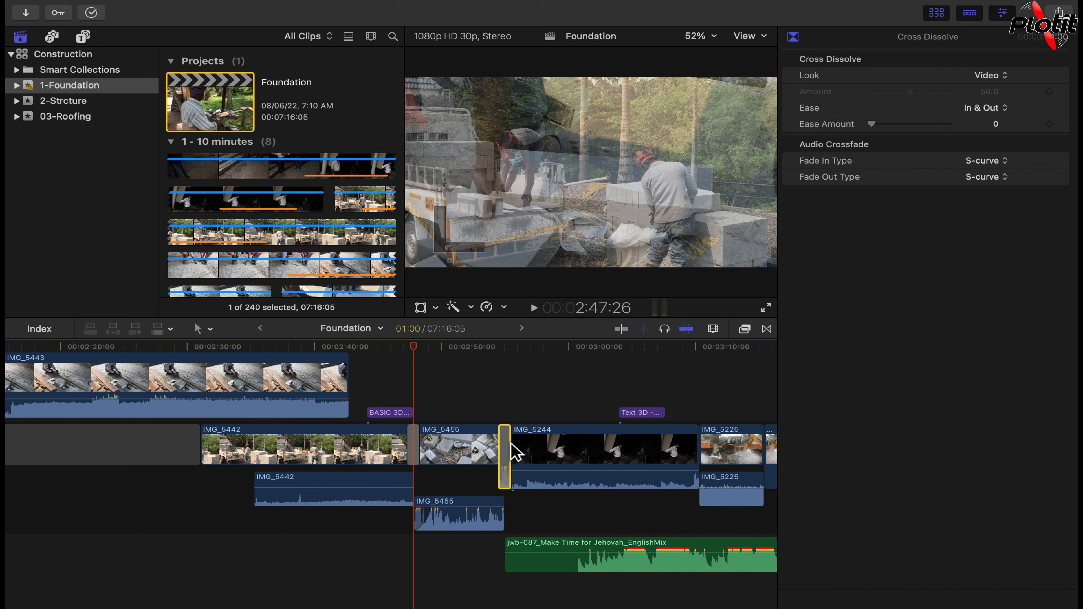
drag(513, 452, 700, 437)
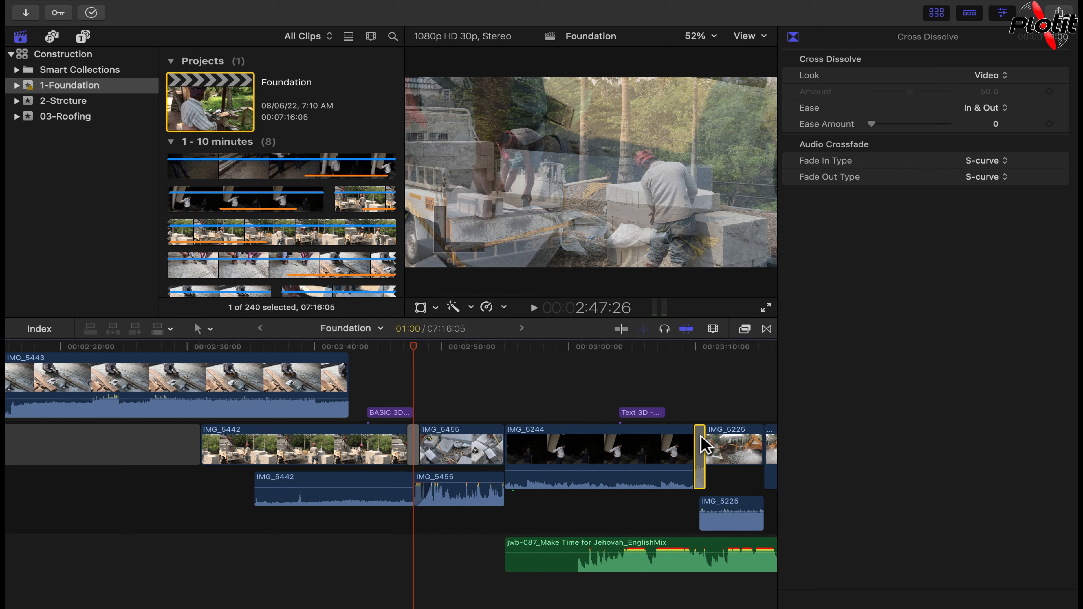
Step: Set the duration of the cross dissolve between IMG_5442 and IMG_5455 to 5:00
click(406, 412)
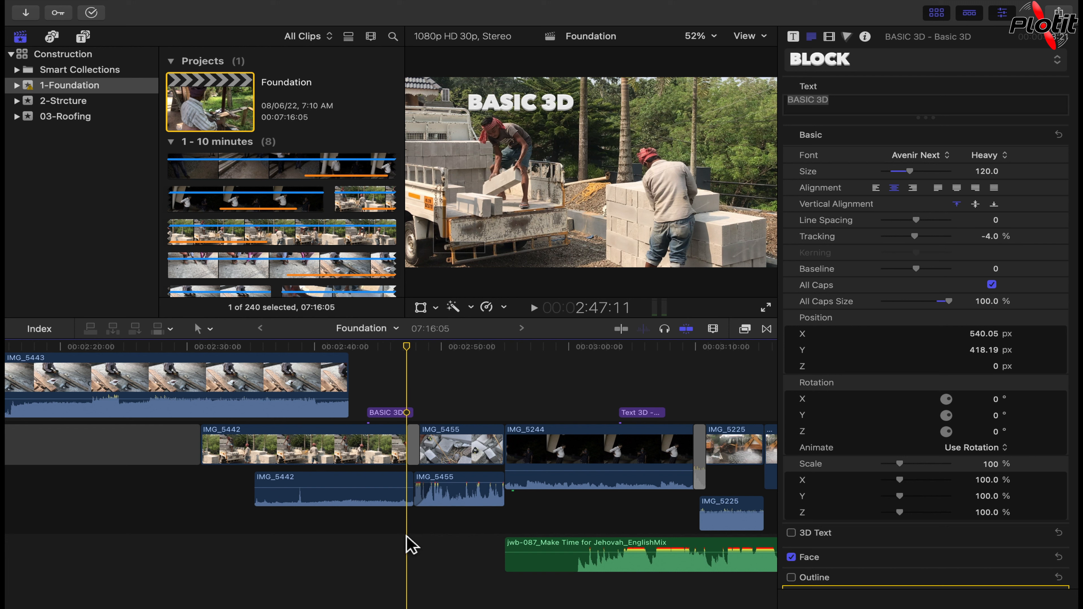
click(416, 446)
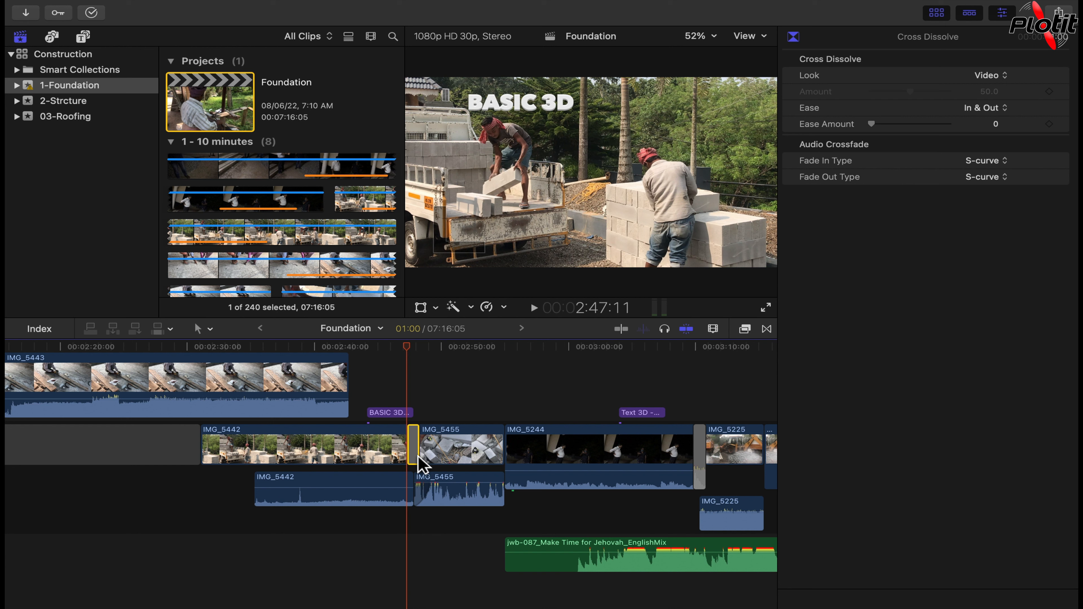
key(ctrl+d)
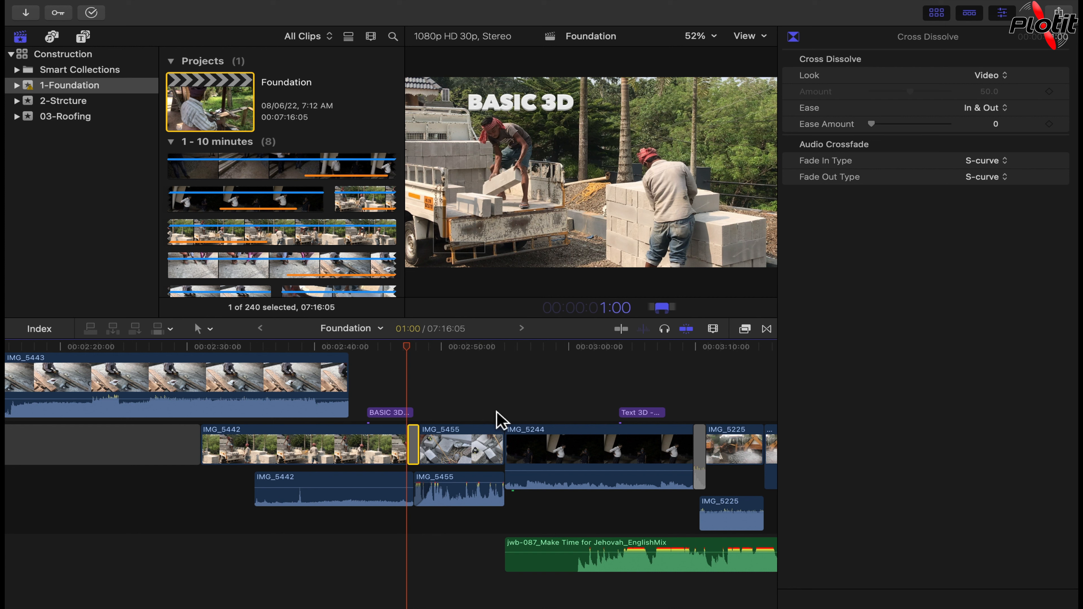
text(5:00)
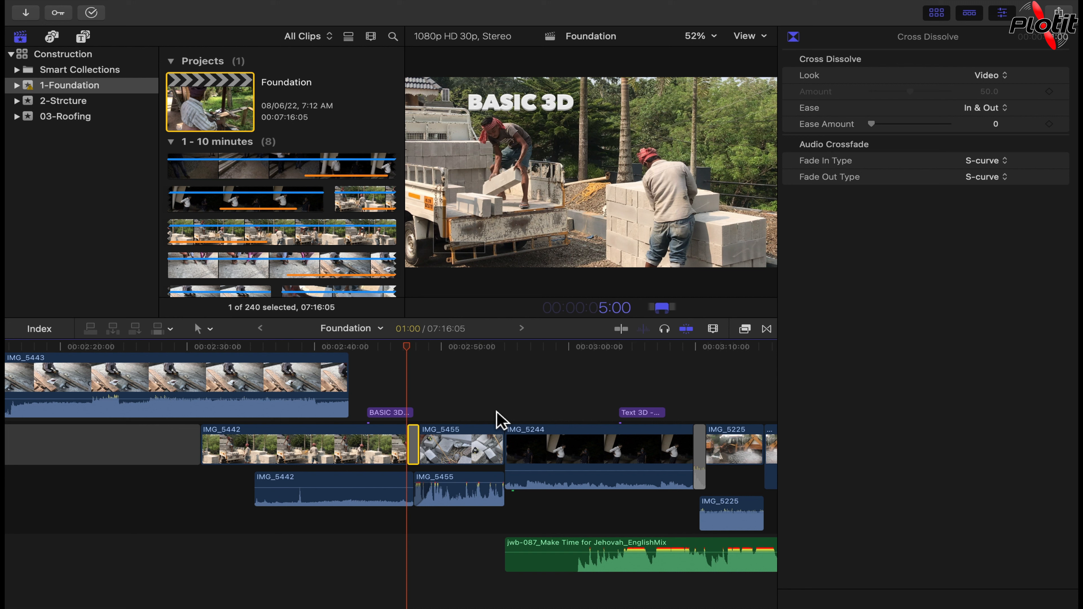
key(Return)
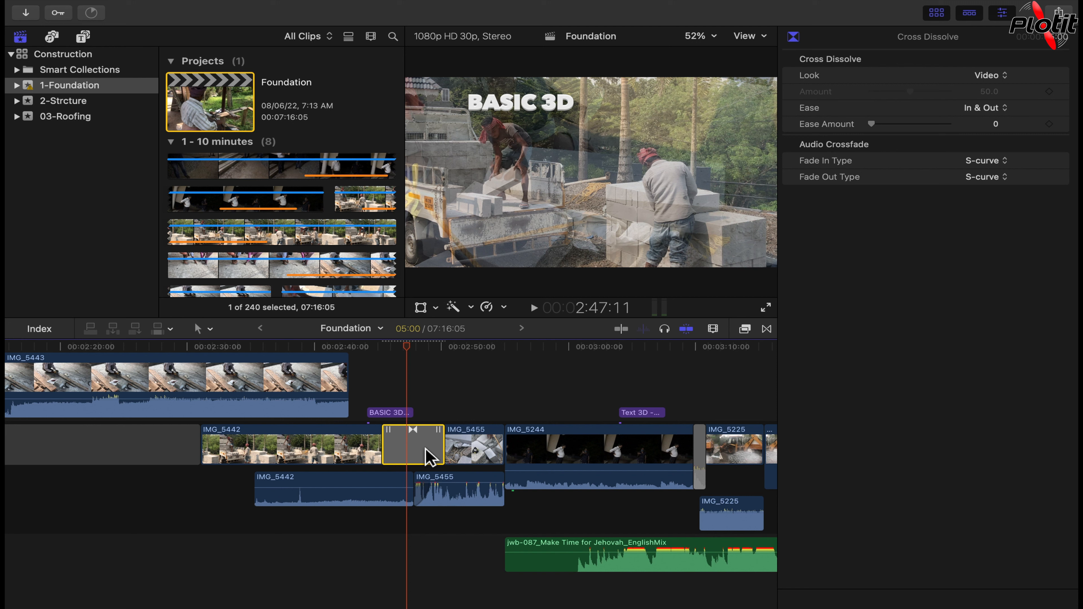
Step: Play back the timeline from near the end of IMG_5443 through the lengthened cross dissolve into IMG_5455
click(332, 550)
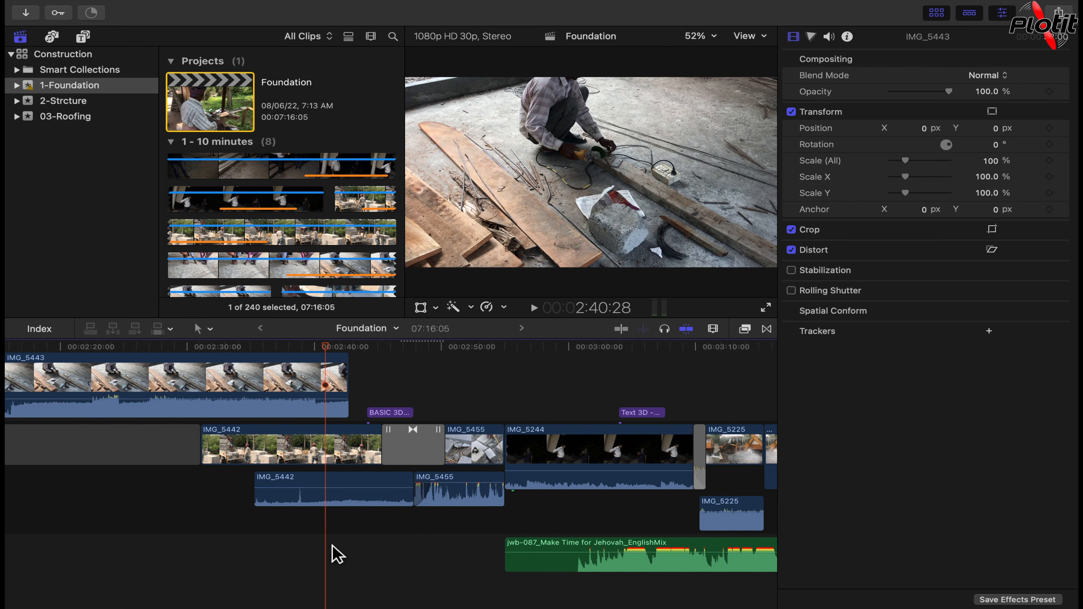
key(space)
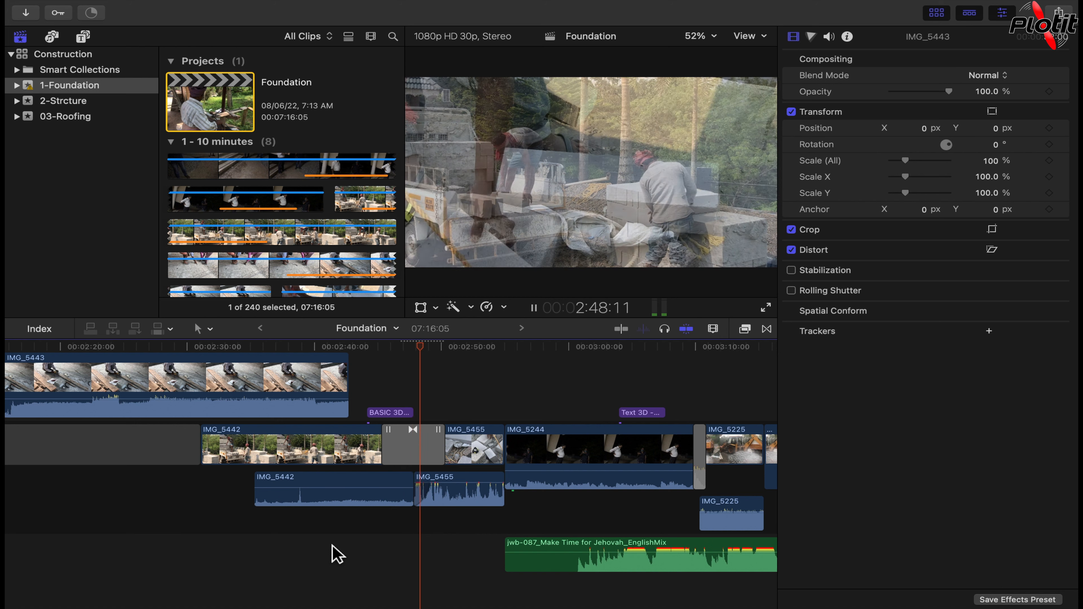
key(space)
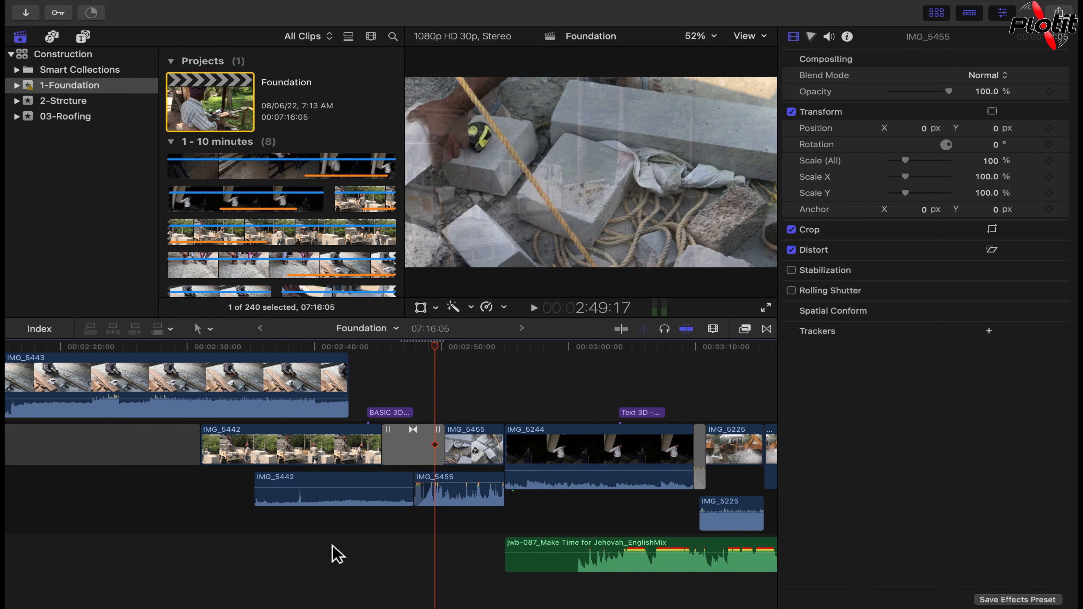
key(space)
key(space)
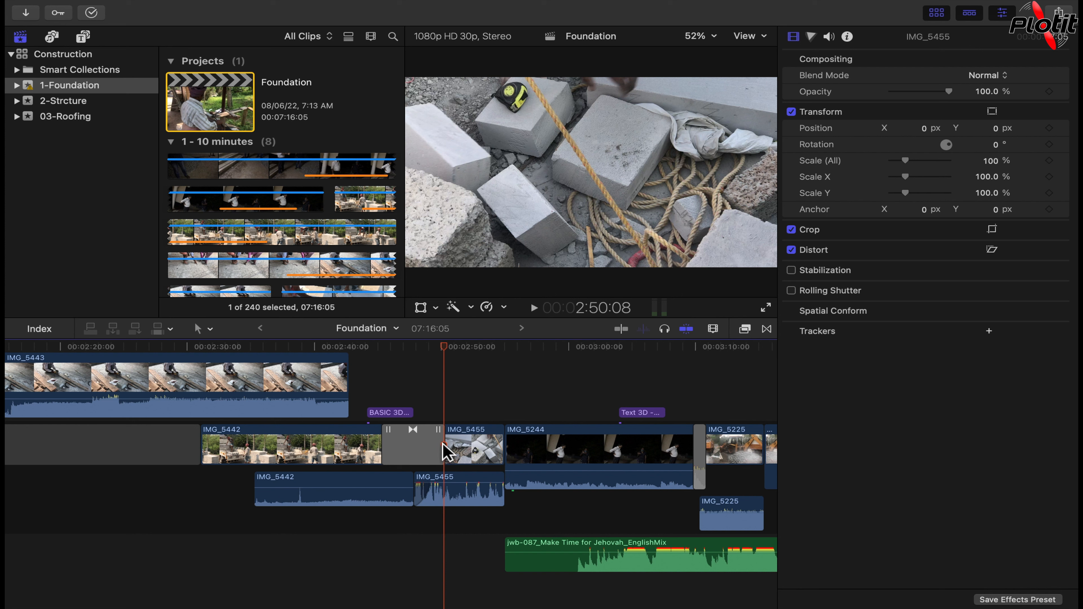
Step: Open the application preferences
drag(450, 444, 430, 443)
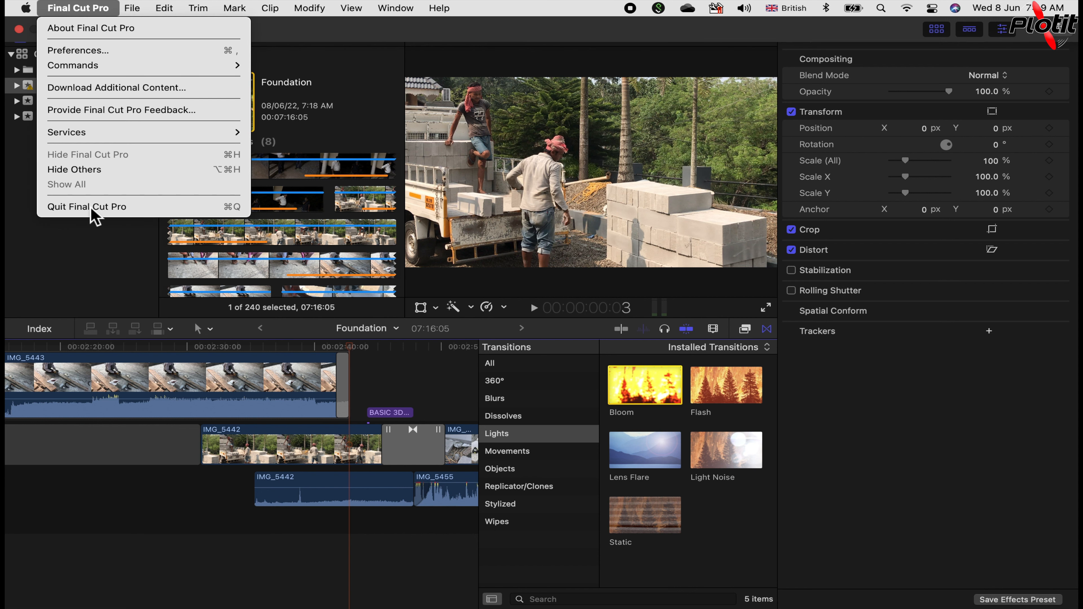
click(104, 60)
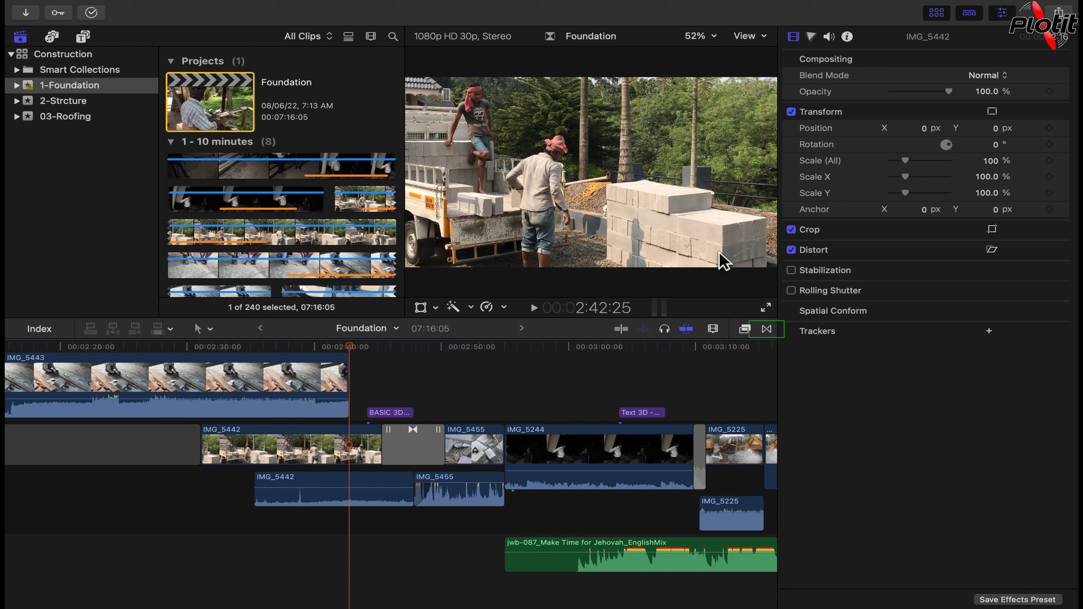
Step: Replace the cross dissolve between IMG_5442 and IMG_5455 with the Slide transition from the Movements category
click(771, 332)
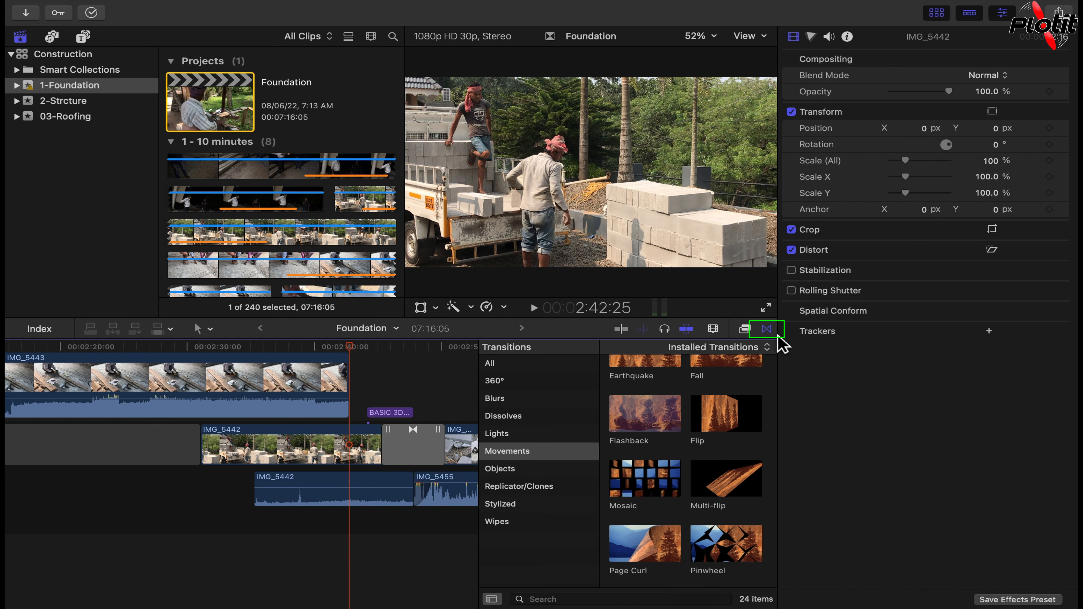
scroll(519, 414, up, 1)
scroll(661, 454, down, 3)
scroll(663, 460, down, 5)
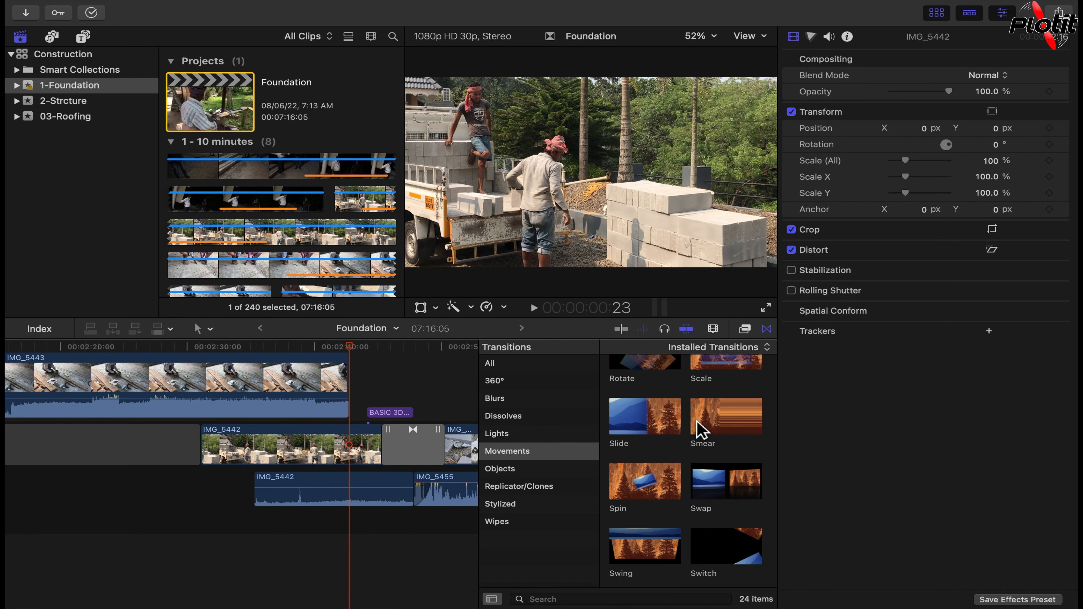
click(663, 431)
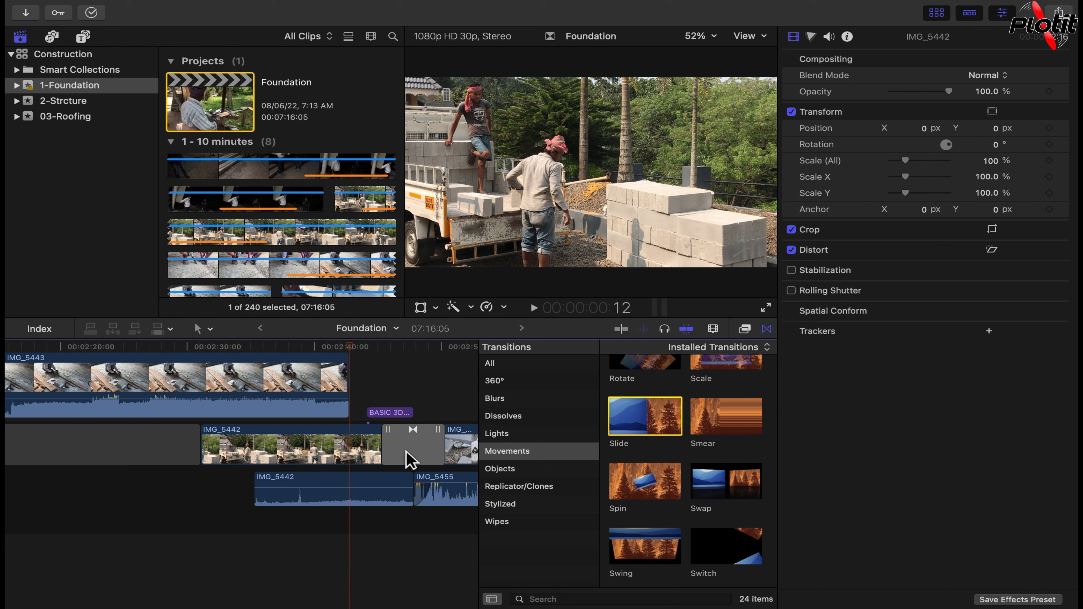
click(417, 454)
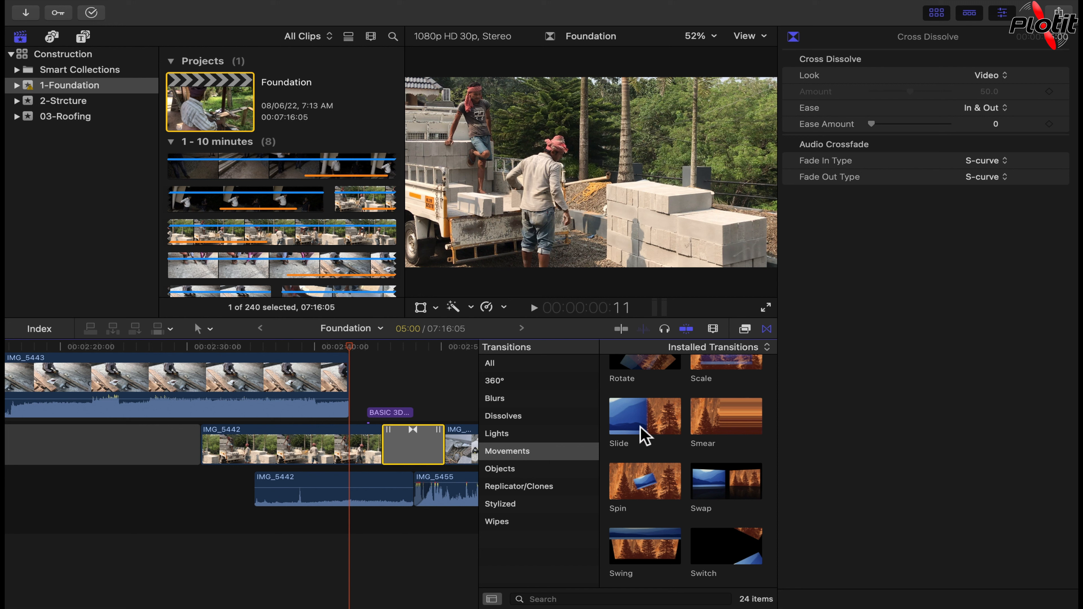
double_click(643, 434)
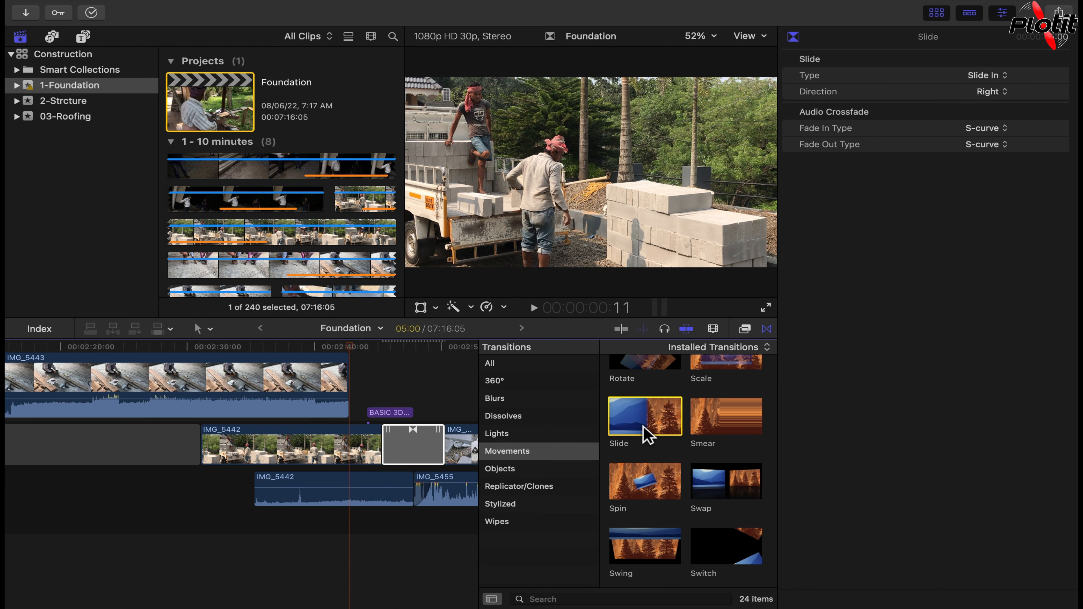
Step: Play back the timeline from the end of IMG_5443 through the Slide transition into IMG_5455
click(380, 530)
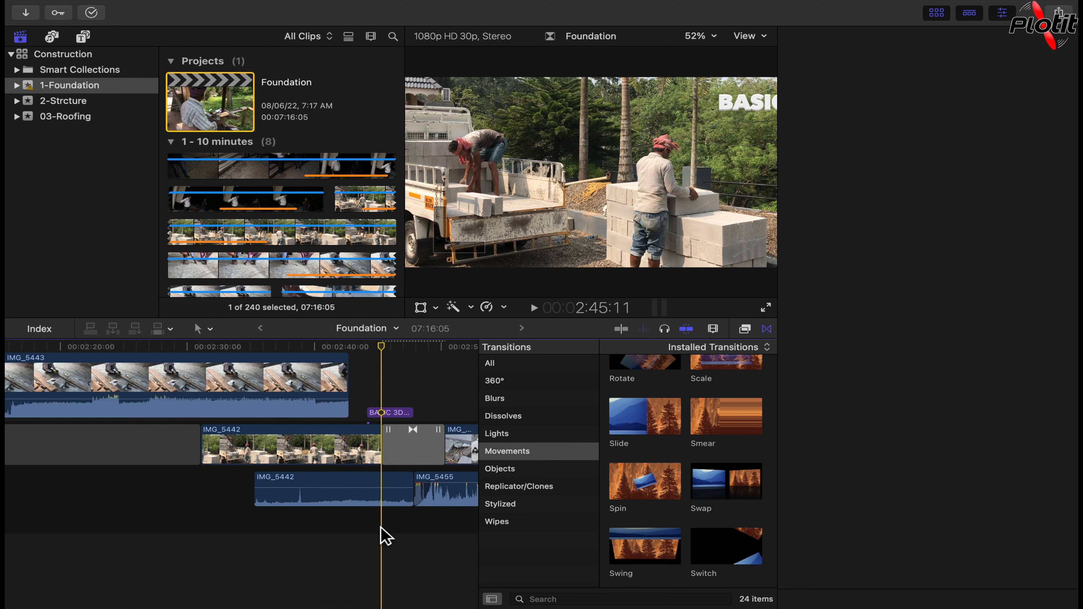
click(349, 534)
key(space)
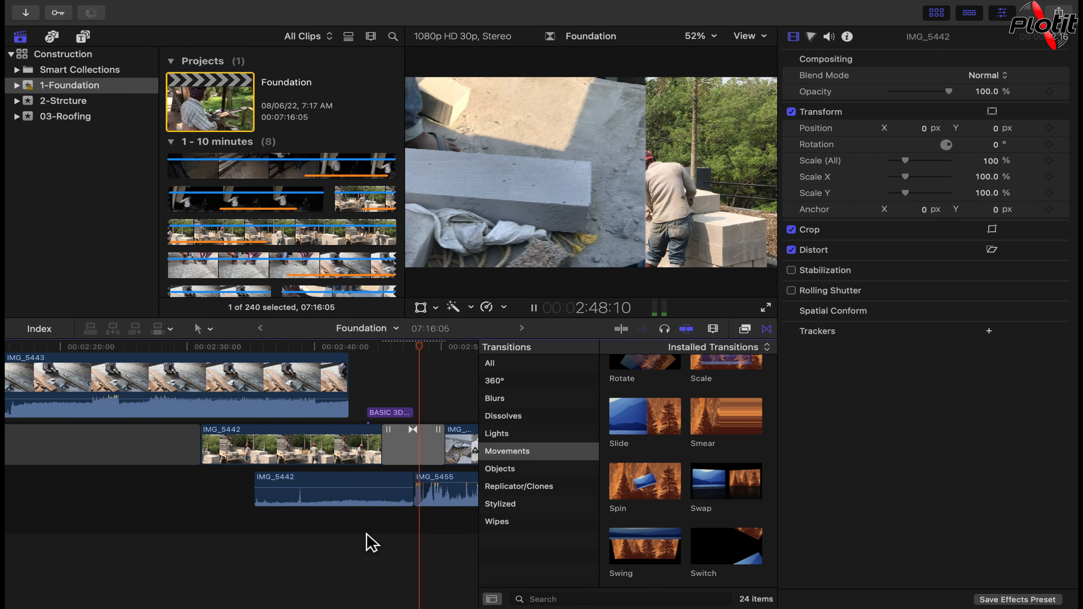
key(space)
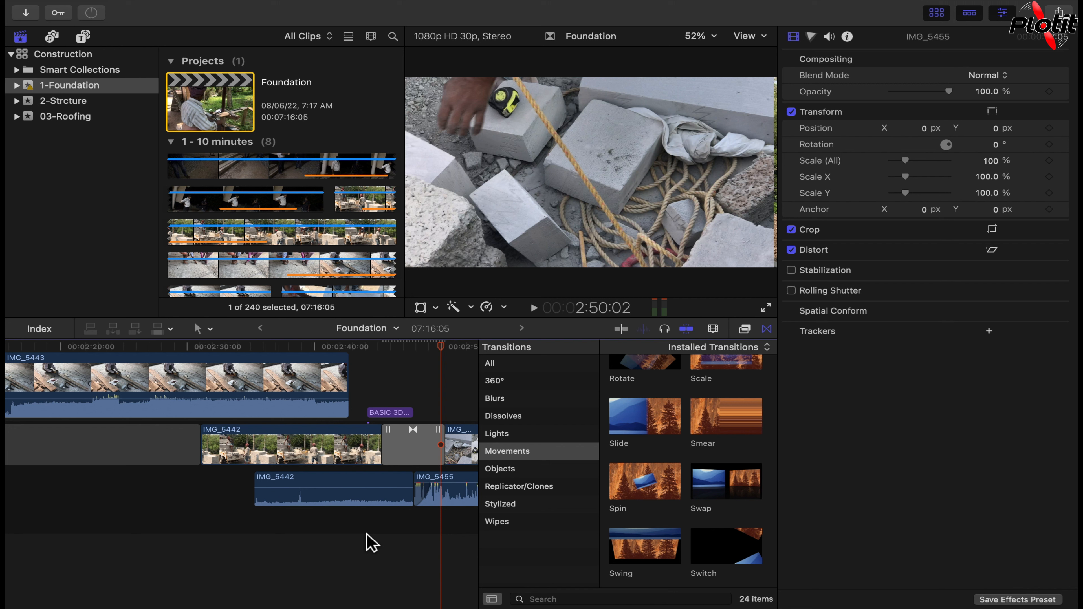
Step: Add the Bloom transition from the Lights category to the end of IMG_5443
scroll(682, 486, up, 3)
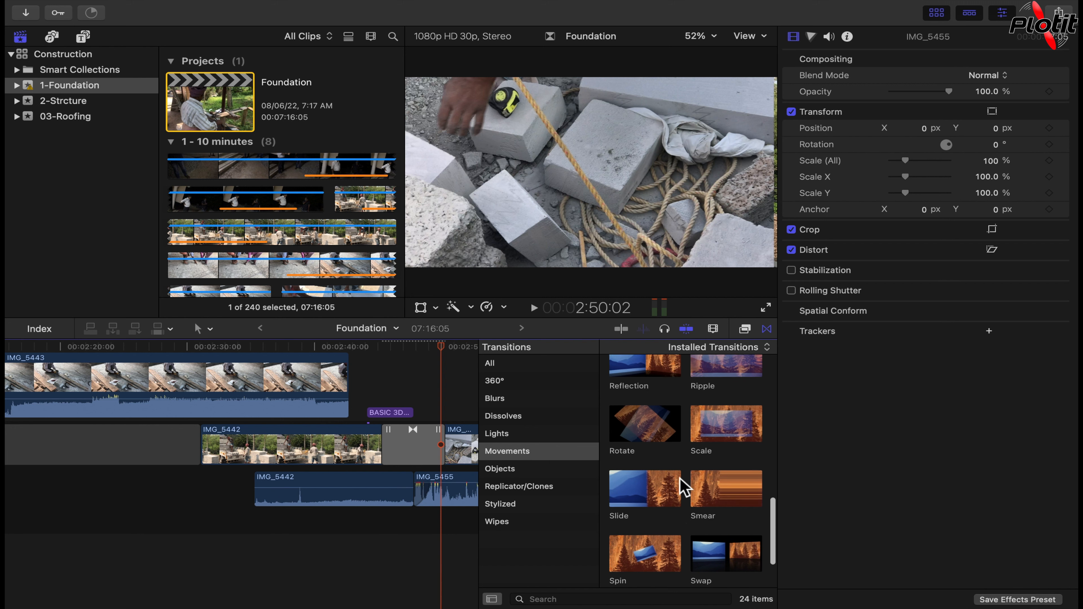
scroll(682, 486, up, 6)
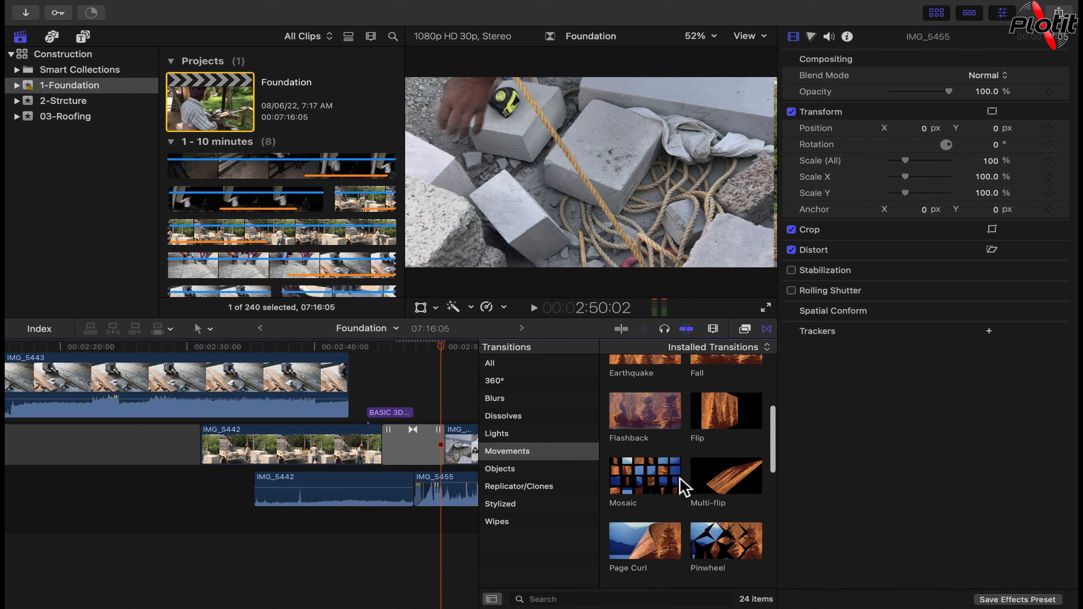
click(511, 435)
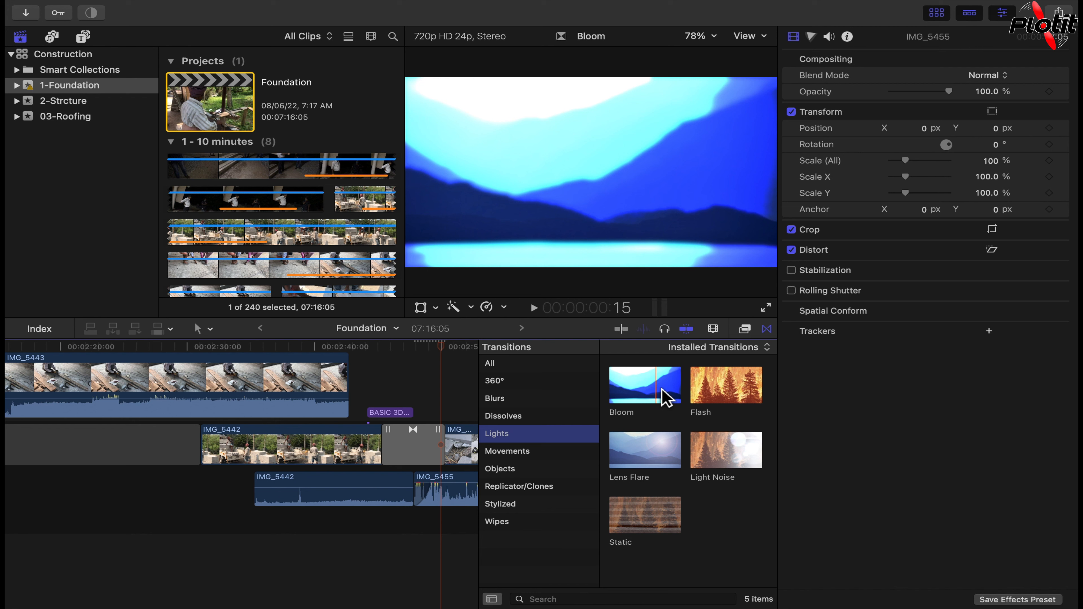
click(341, 386)
click(348, 386)
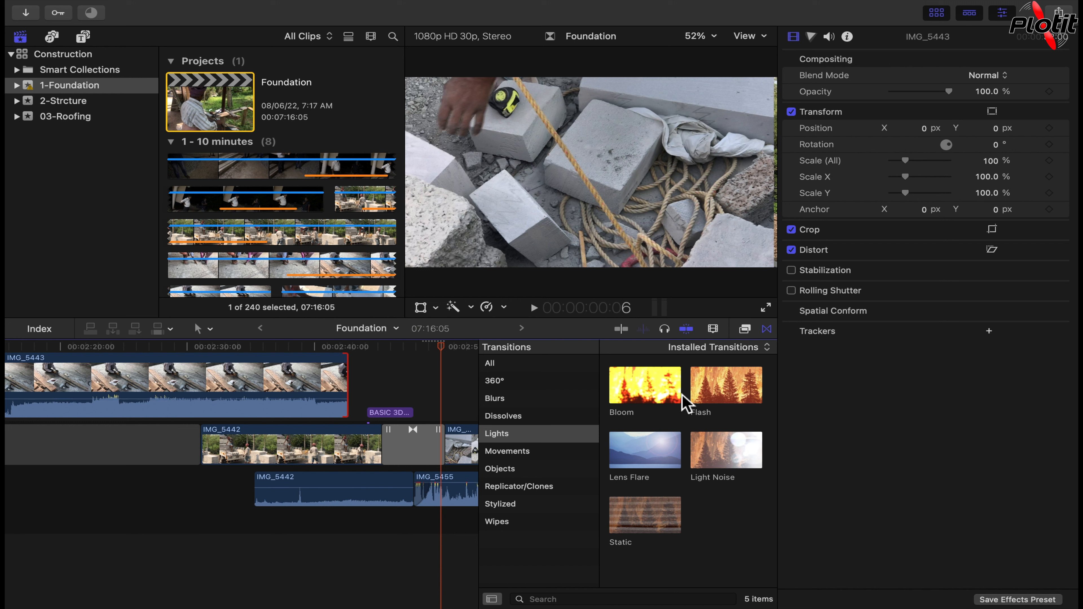
click(664, 392)
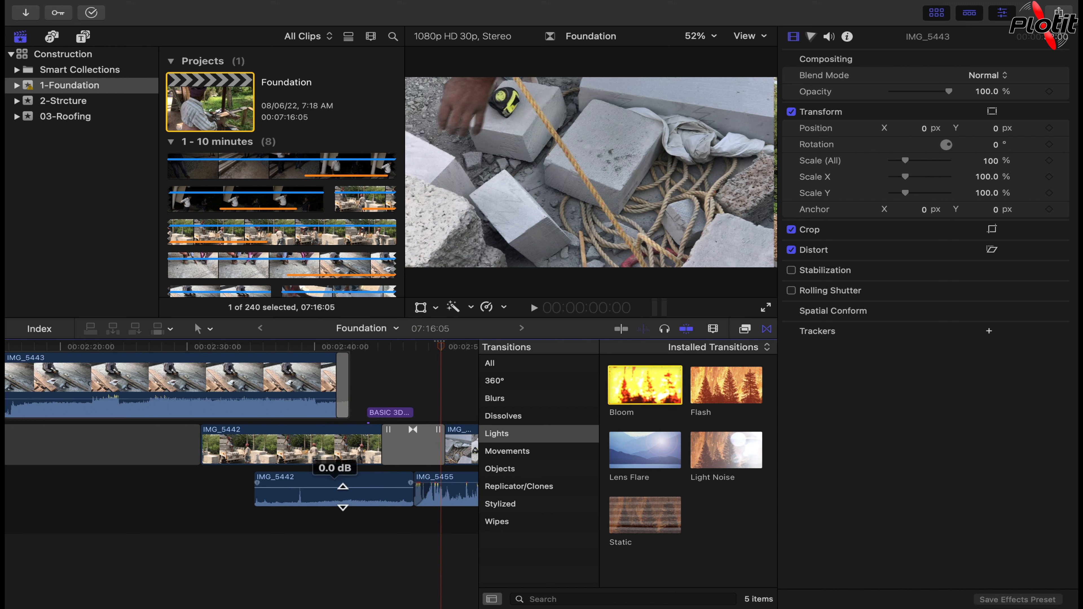
Step: Preview the timeline near the end of IMG_5443, and open the options for Bloom in the transition library
click(339, 526)
key(space)
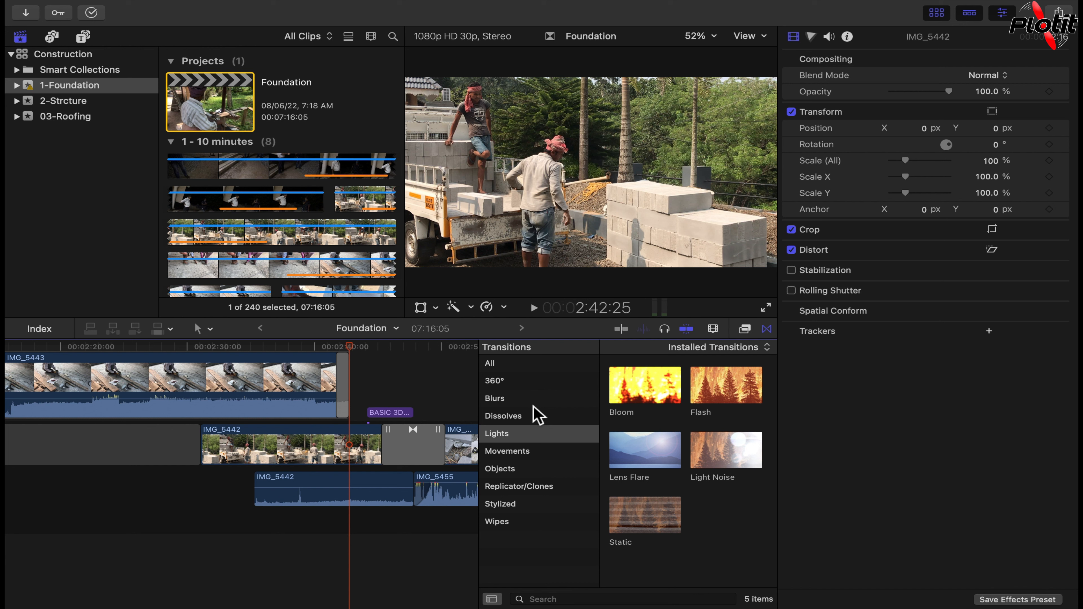
right_click(663, 396)
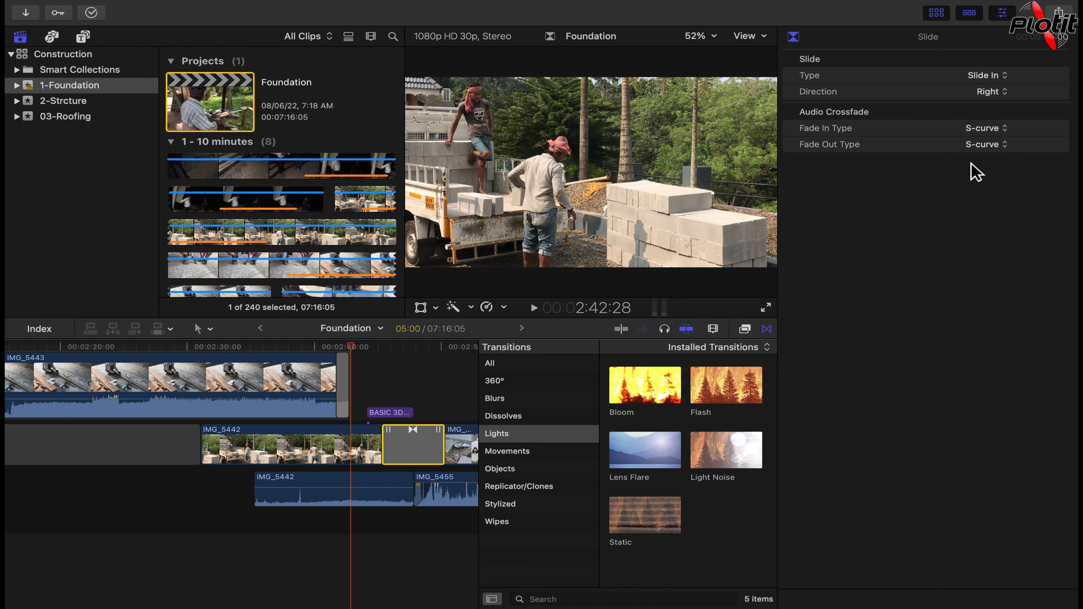
Step: Check the settings of the Bloom transition on IMG_5443, and set the type of the Slide transition after IMG_5442 to Slide Out
click(380, 386)
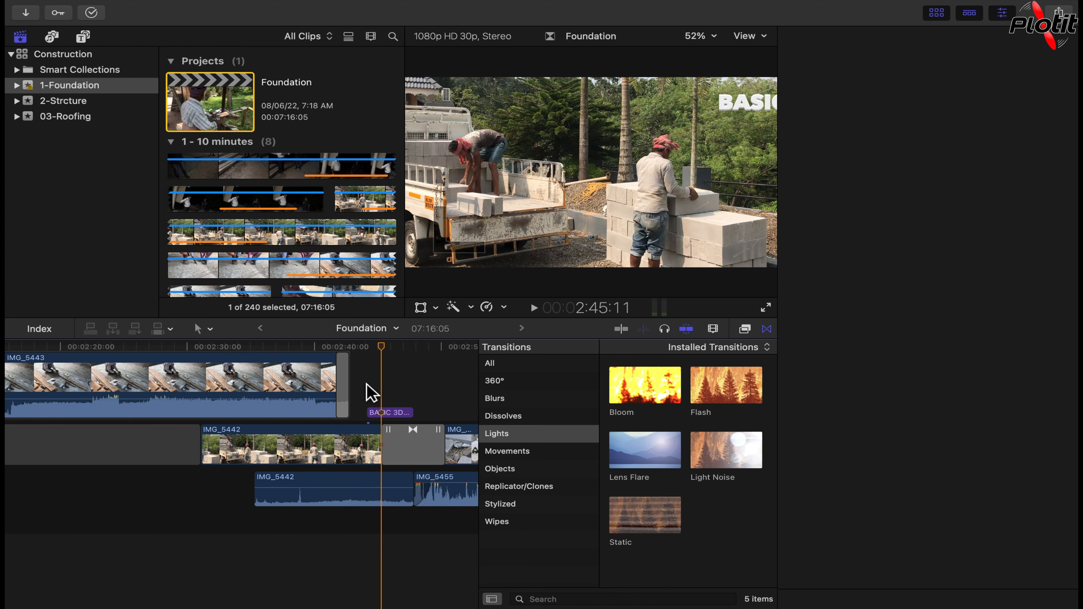
click(351, 387)
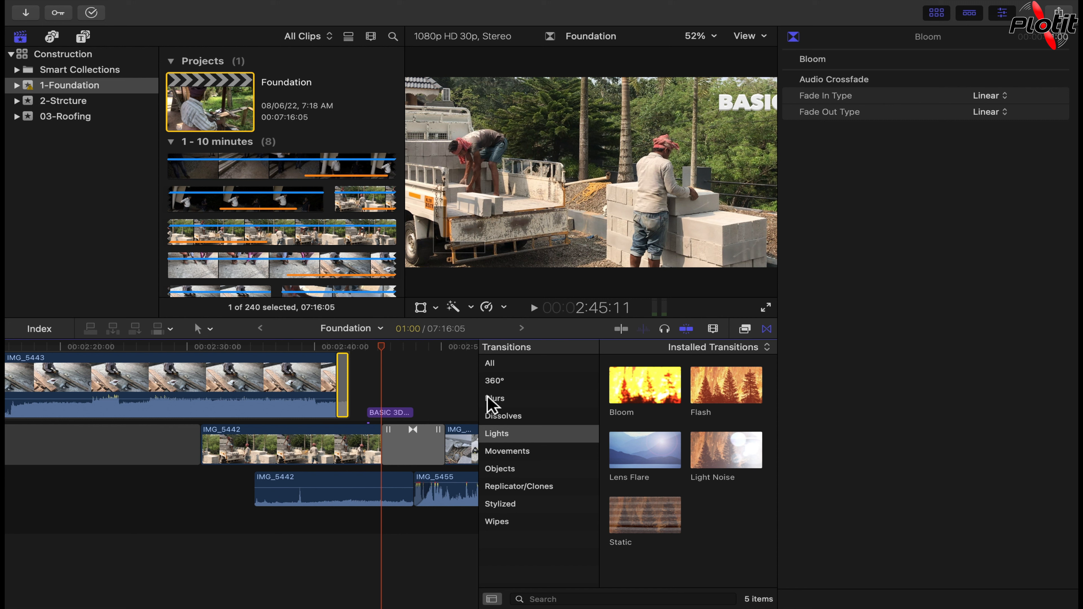
click(428, 453)
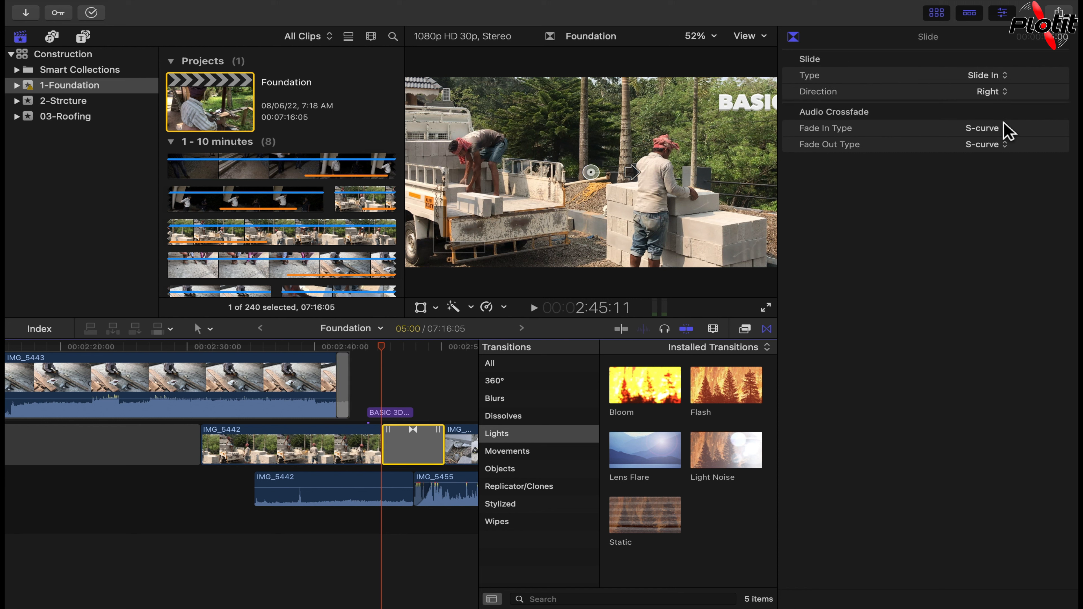
click(1001, 79)
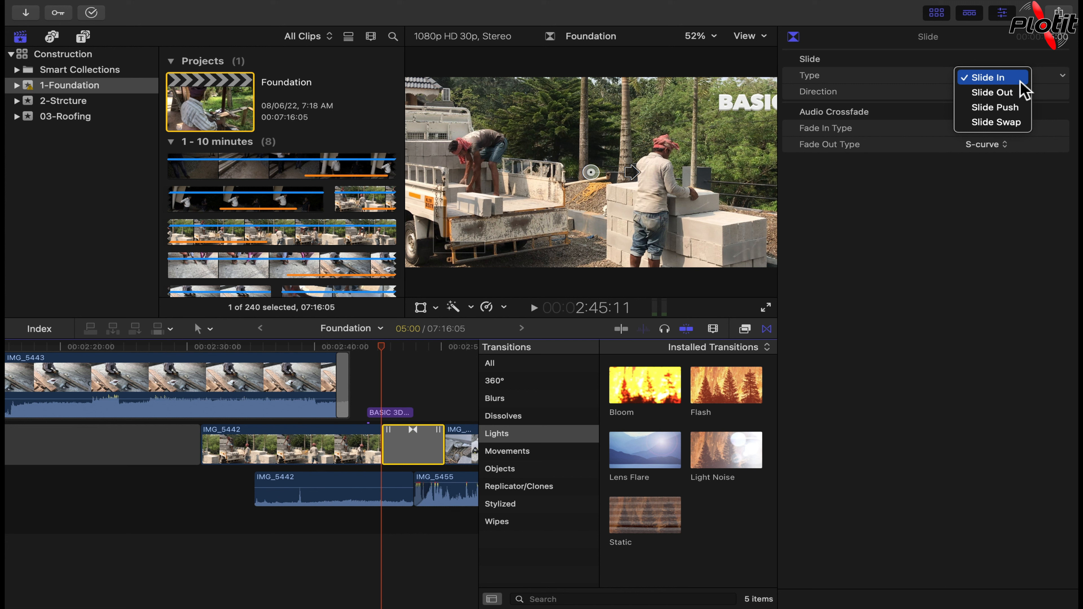
click(1017, 91)
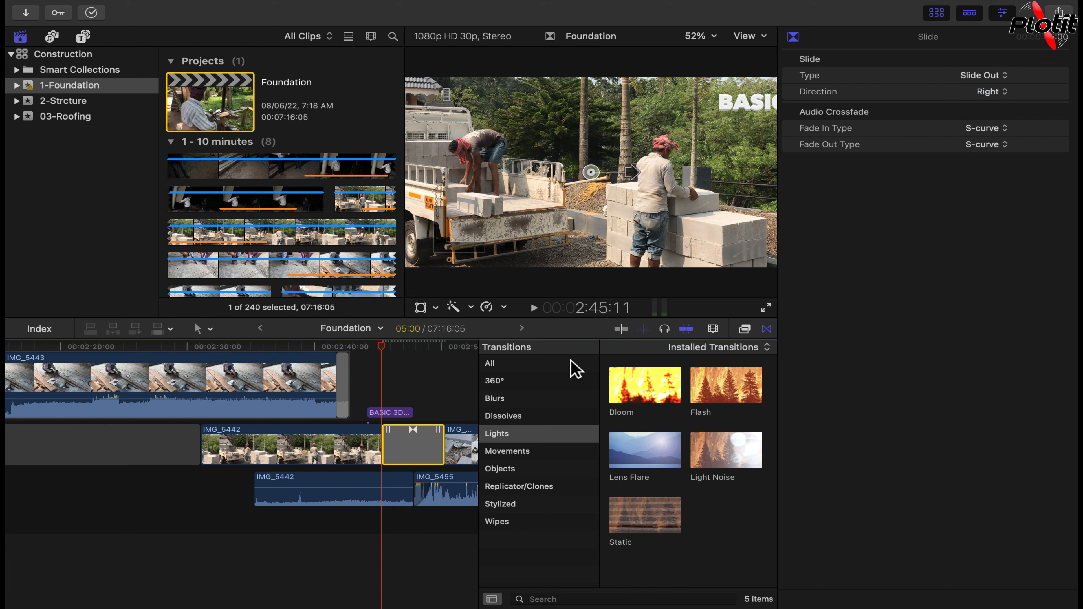
Step: Play back the timeline from the start of the BASIC 3D title through the Slide Out transition
click(370, 538)
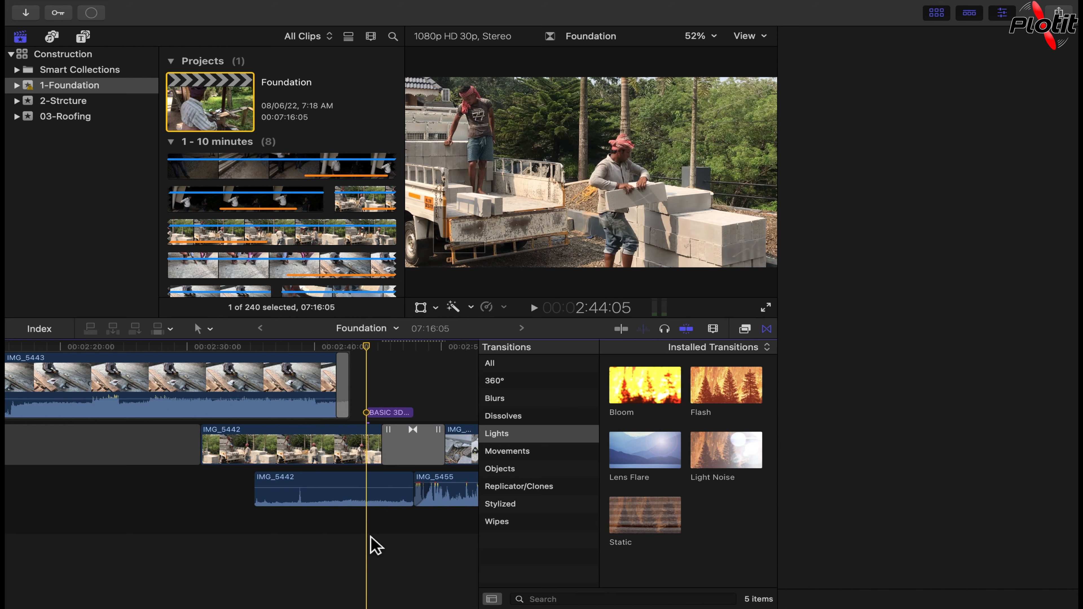
key(space)
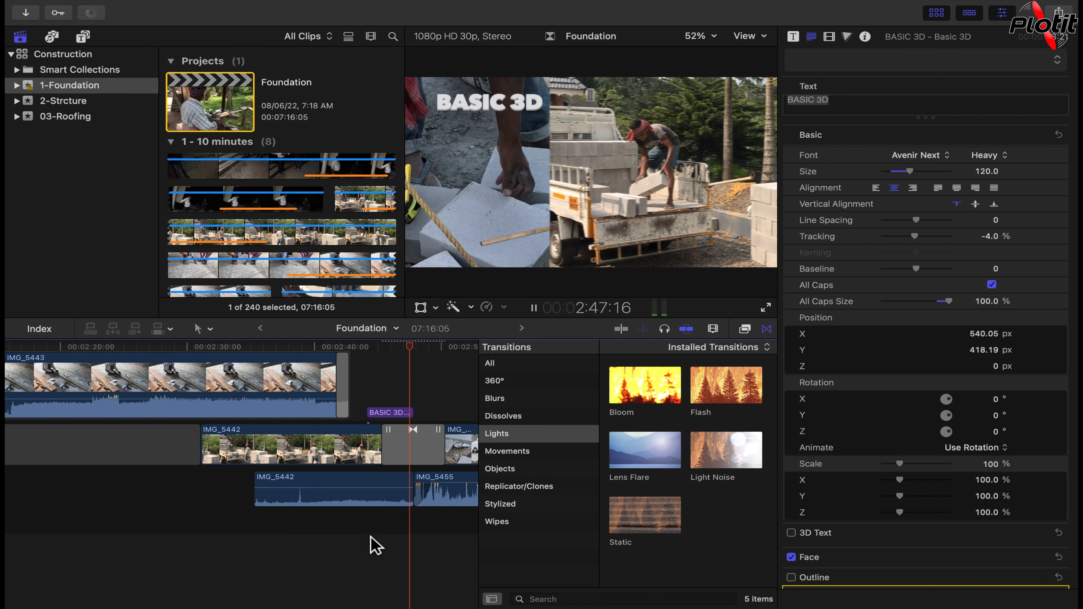
key(space)
Step: Set the direction of the Slide transition between IMG_5442 and IMG_5455 to Left
click(412, 446)
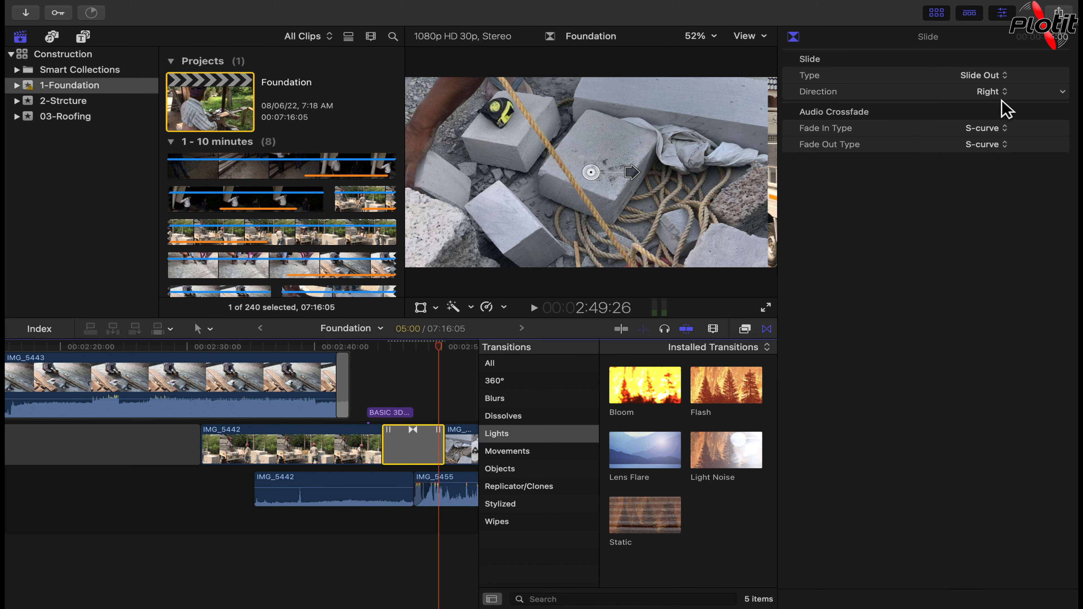
click(1004, 94)
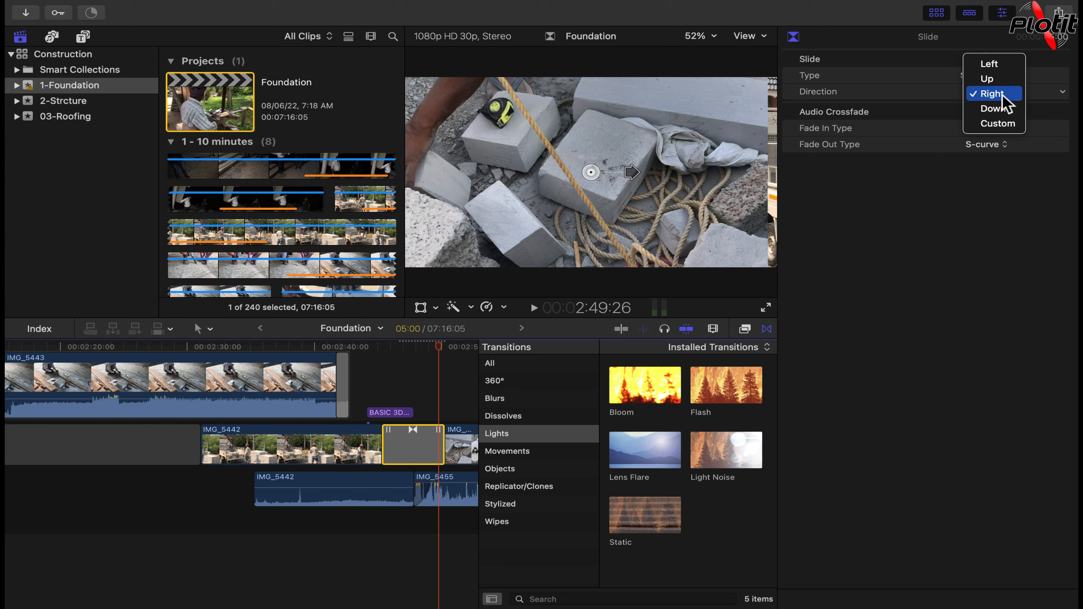
click(1000, 70)
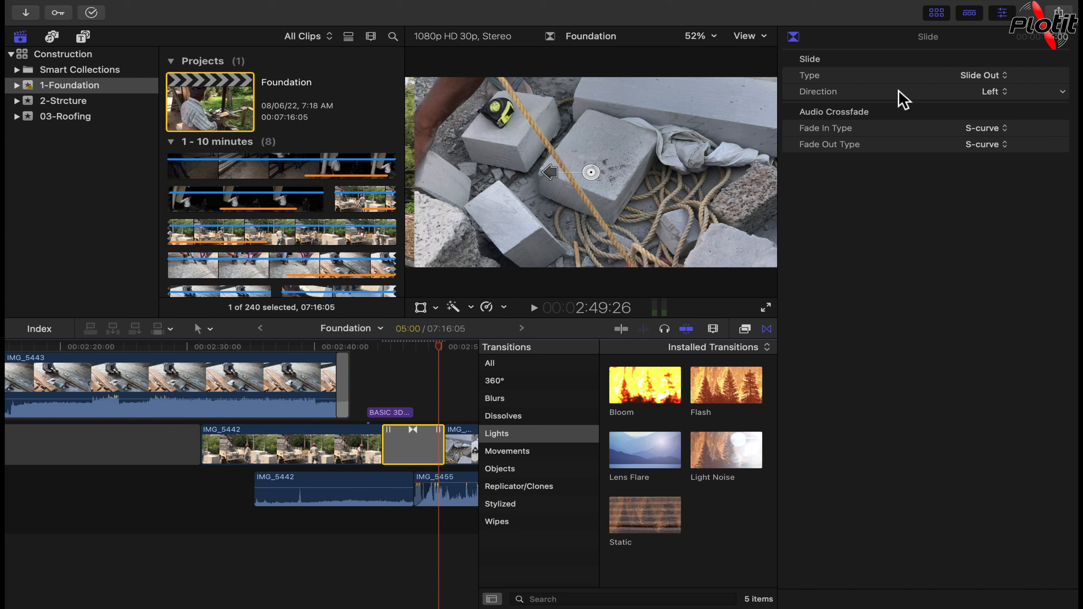